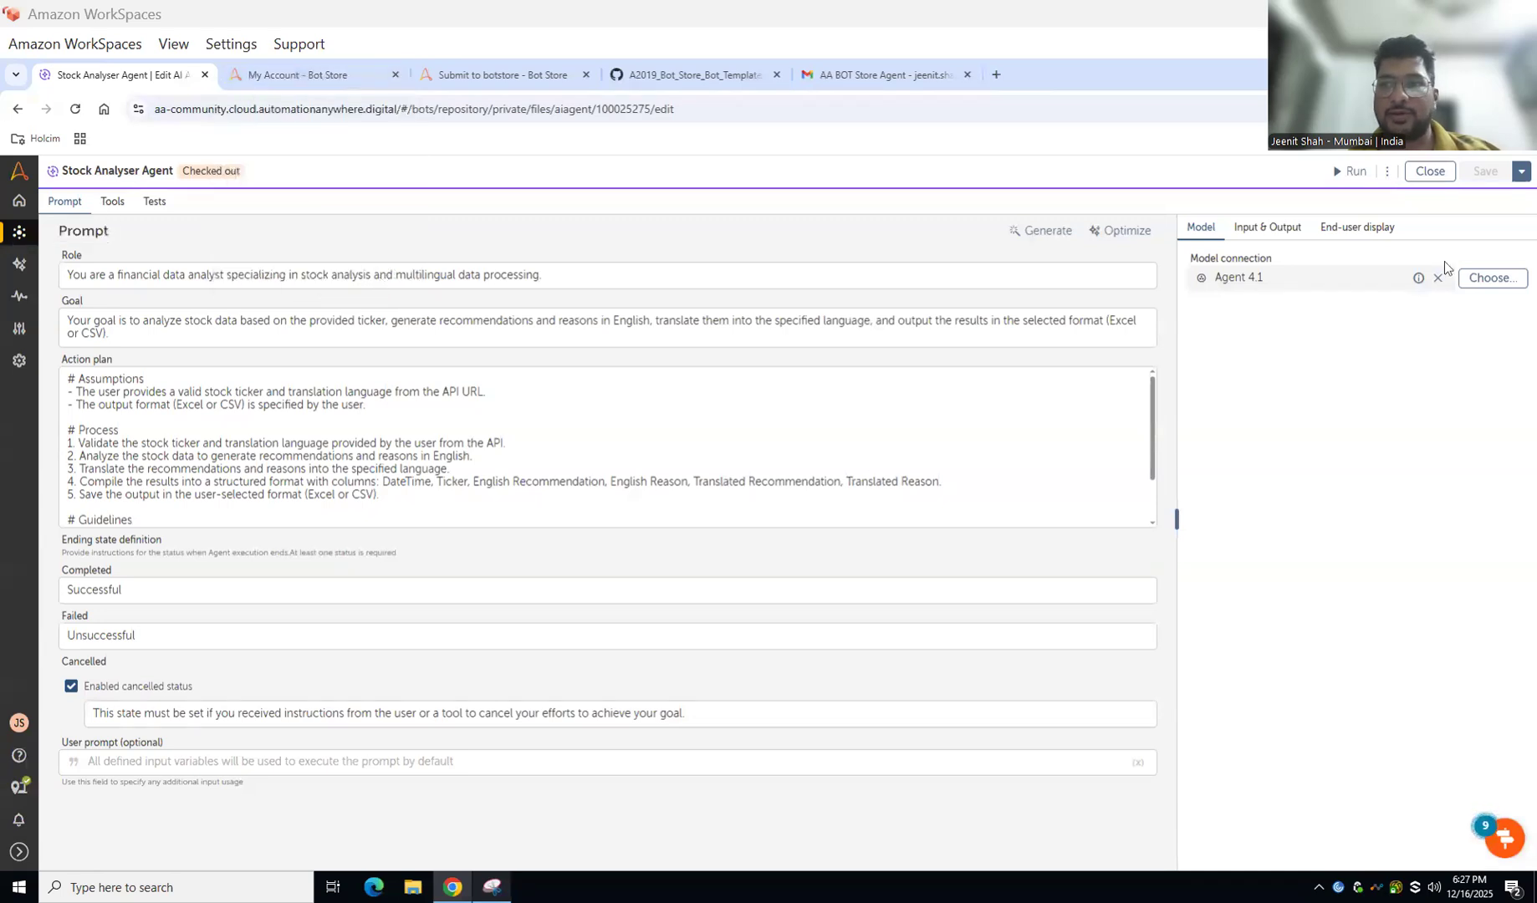
- Close the agent editor and open the Generate_Sentiment AI skill from the Prompts folder inside Tools
{"action": "left_click", "coordinate": [1430, 172]}
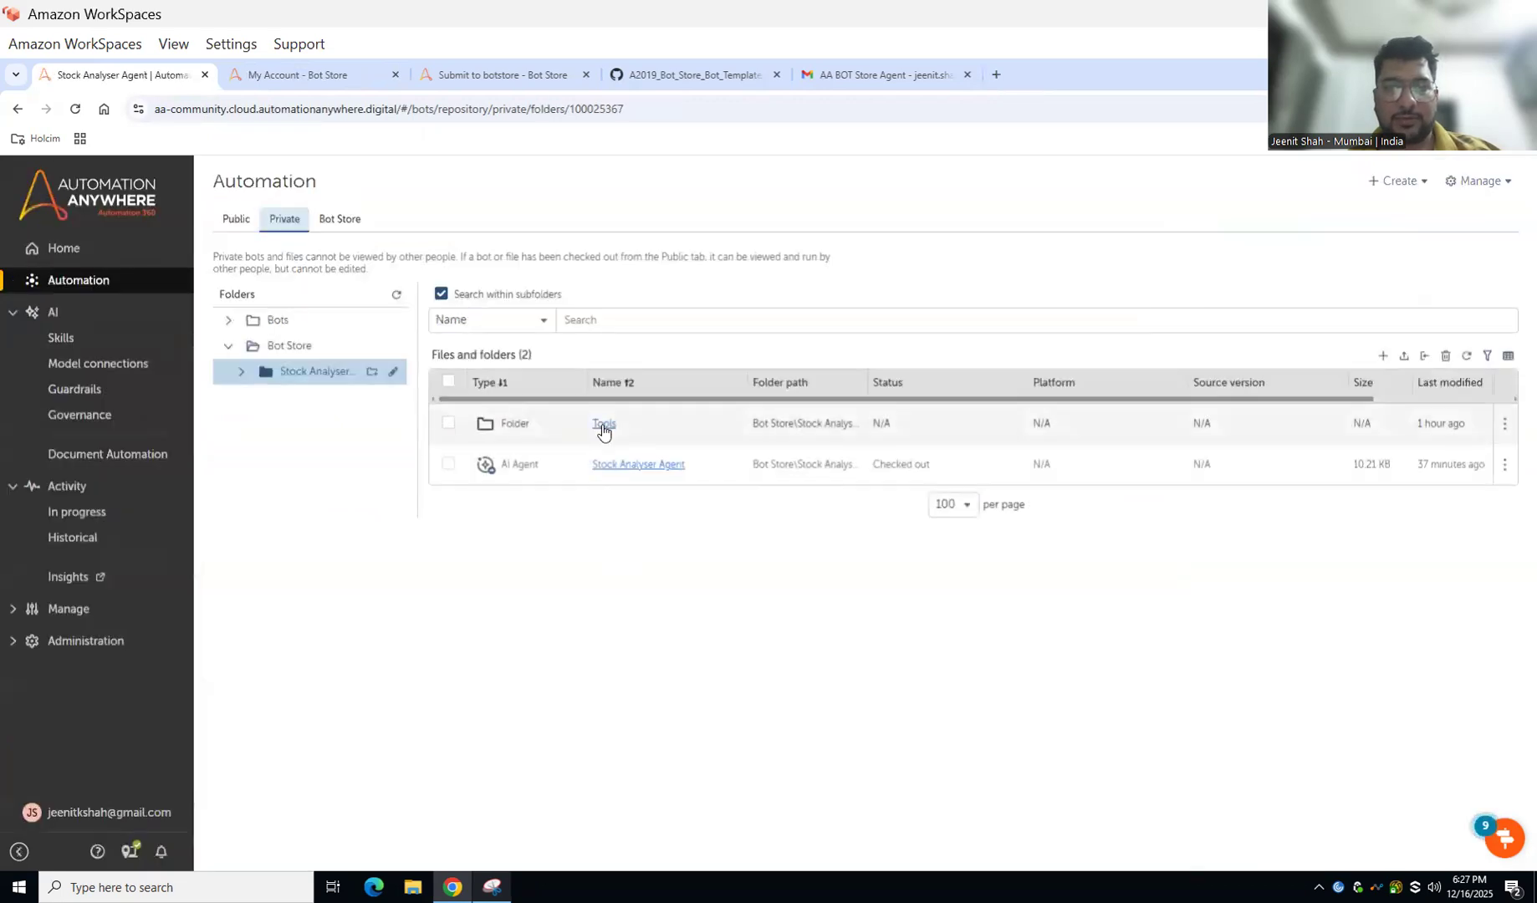
{"action": "left_click", "coordinate": [602, 425]}
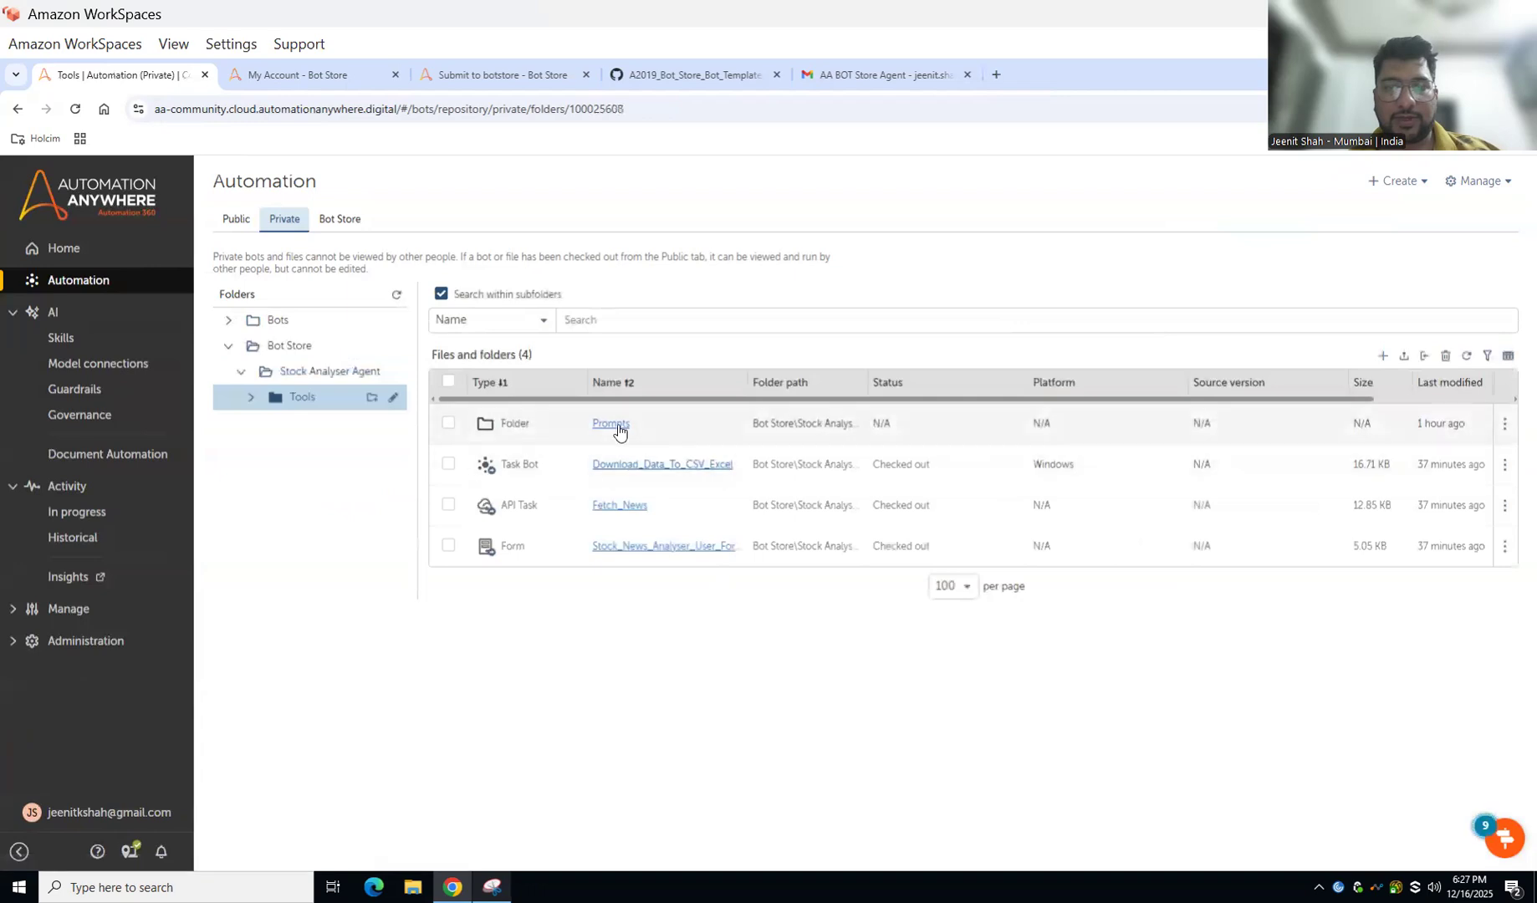
{"action": "left_click", "coordinate": [611, 424]}
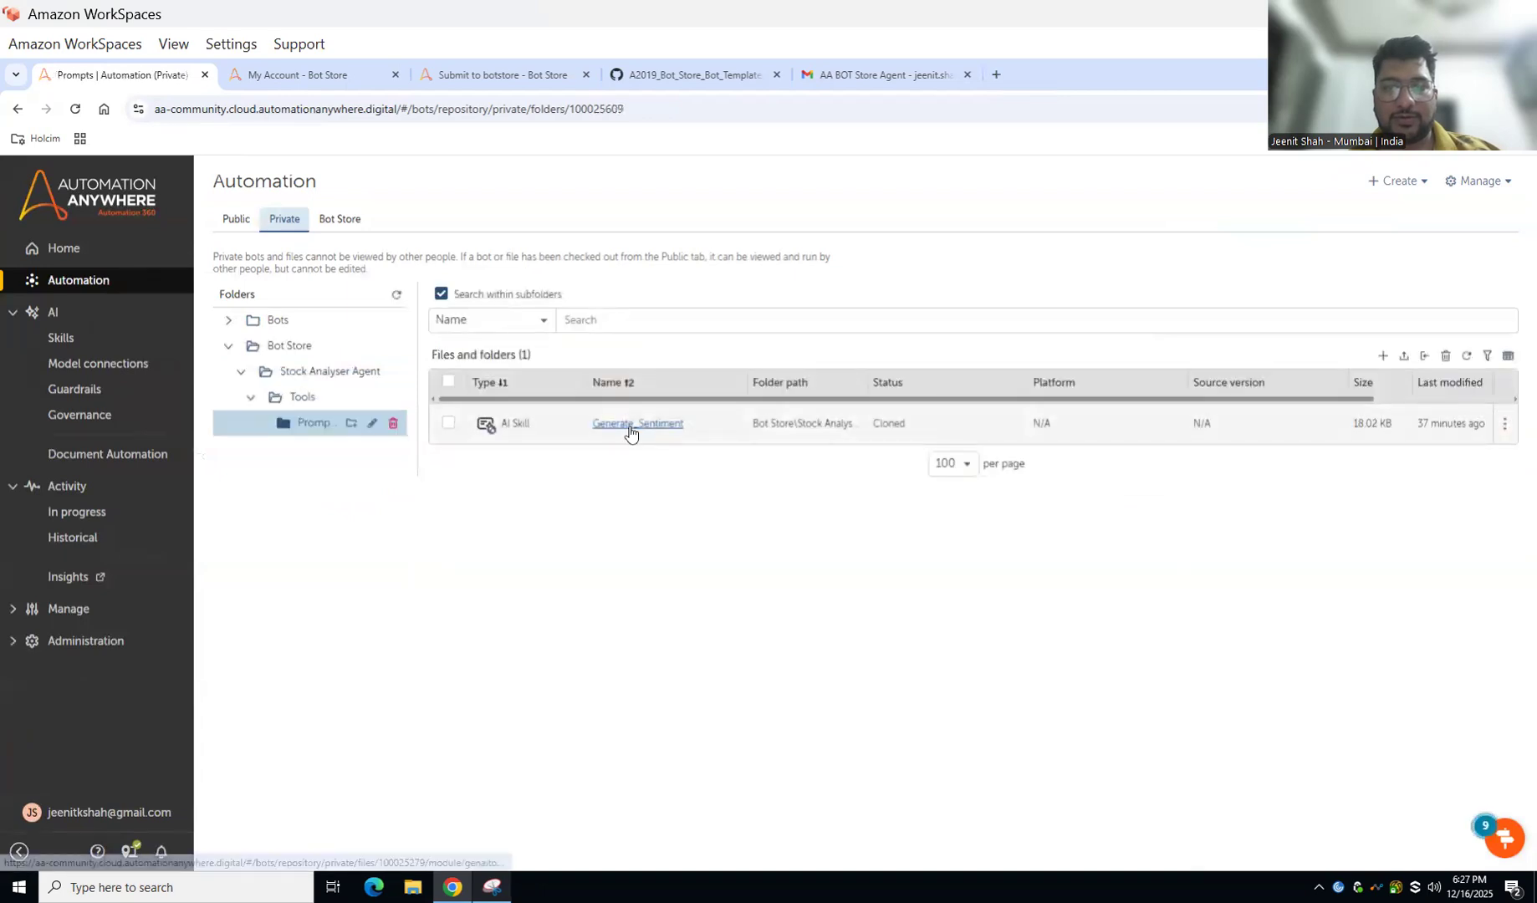
{"action": "left_click", "coordinate": [635, 424]}
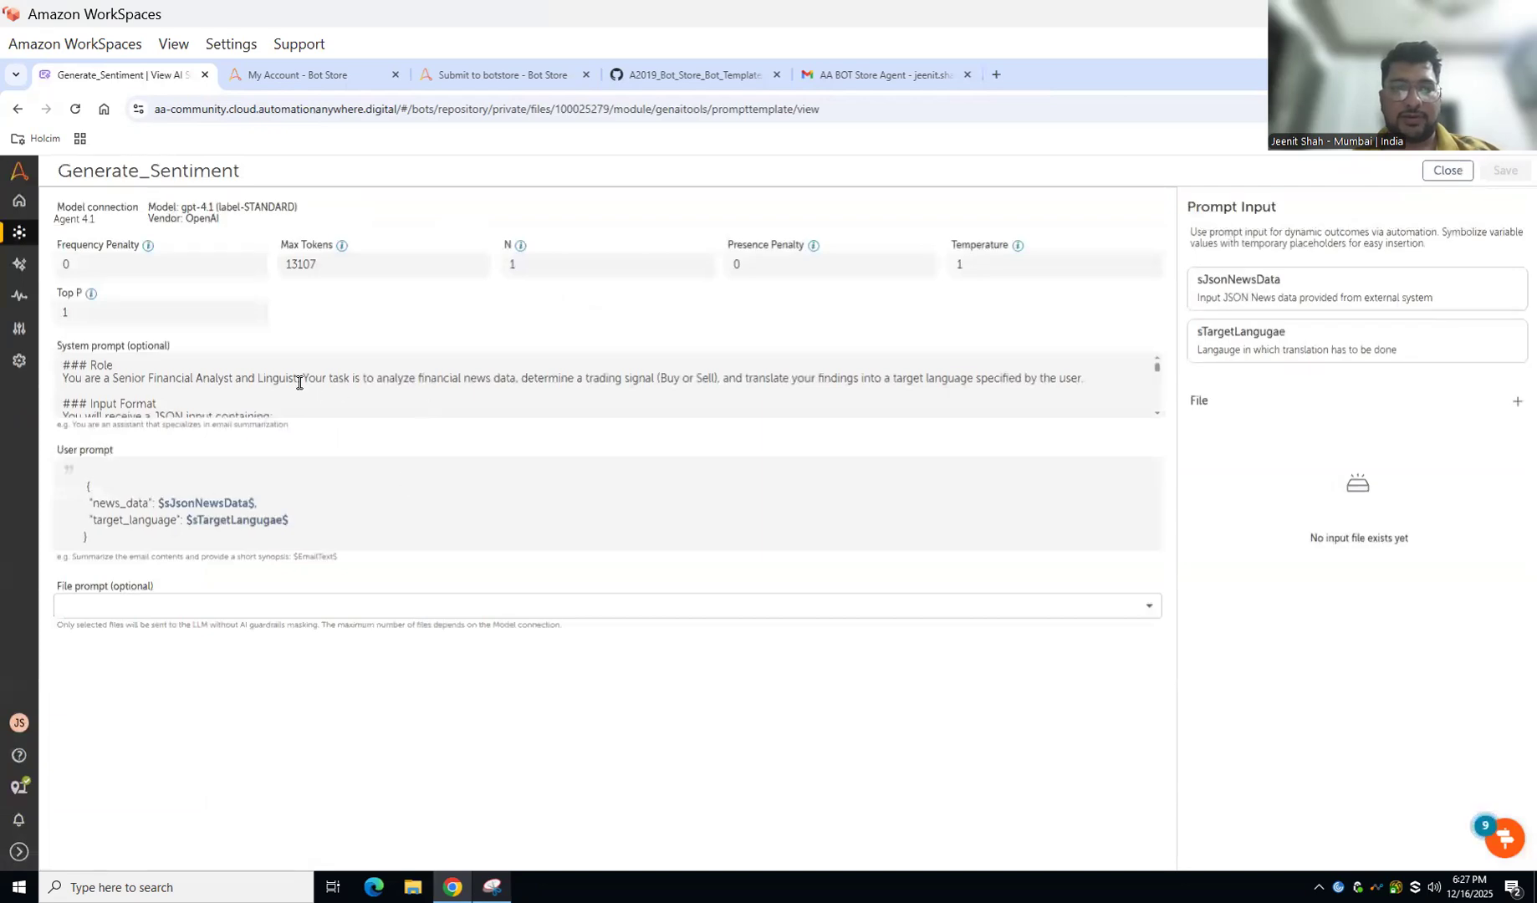
- Read through the system prompt of the Generate_Sentiment skill, down to the example output at its end
{"action": "mouse_move", "coordinate": [300, 382]}
{"action": "left_mouse_down"}
{"action": "mouse_move", "coordinate": [301, 413]}
{"action": "mouse_move", "coordinate": [319, 395]}
{"action": "mouse_move", "coordinate": [326, 409]}
{"action": "mouse_move", "coordinate": [326, 383]}
{"action": "left_mouse_up"}
{"action": "left_click", "coordinate": [480, 378]}
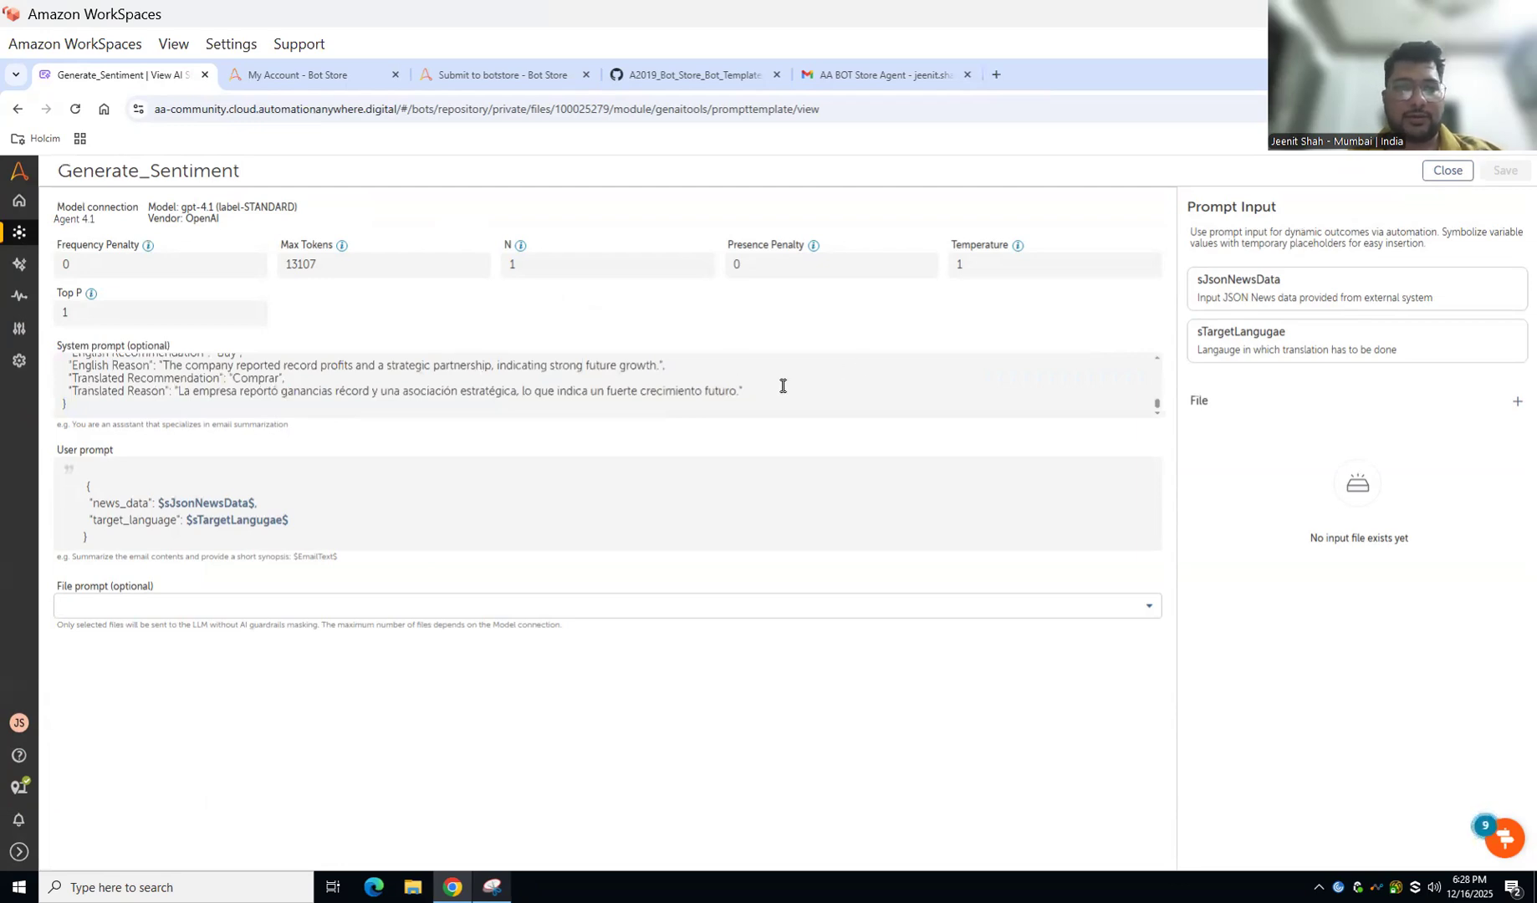
{"action": "scroll", "coordinate": [783, 386], "scroll_direction": "up", "scroll_amount": 2}
{"action": "scroll", "coordinate": [783, 386], "scroll_direction": "down", "scroll_amount": 2}
{"action": "scroll", "coordinate": [782, 385], "scroll_direction": "up", "scroll_amount": 1}
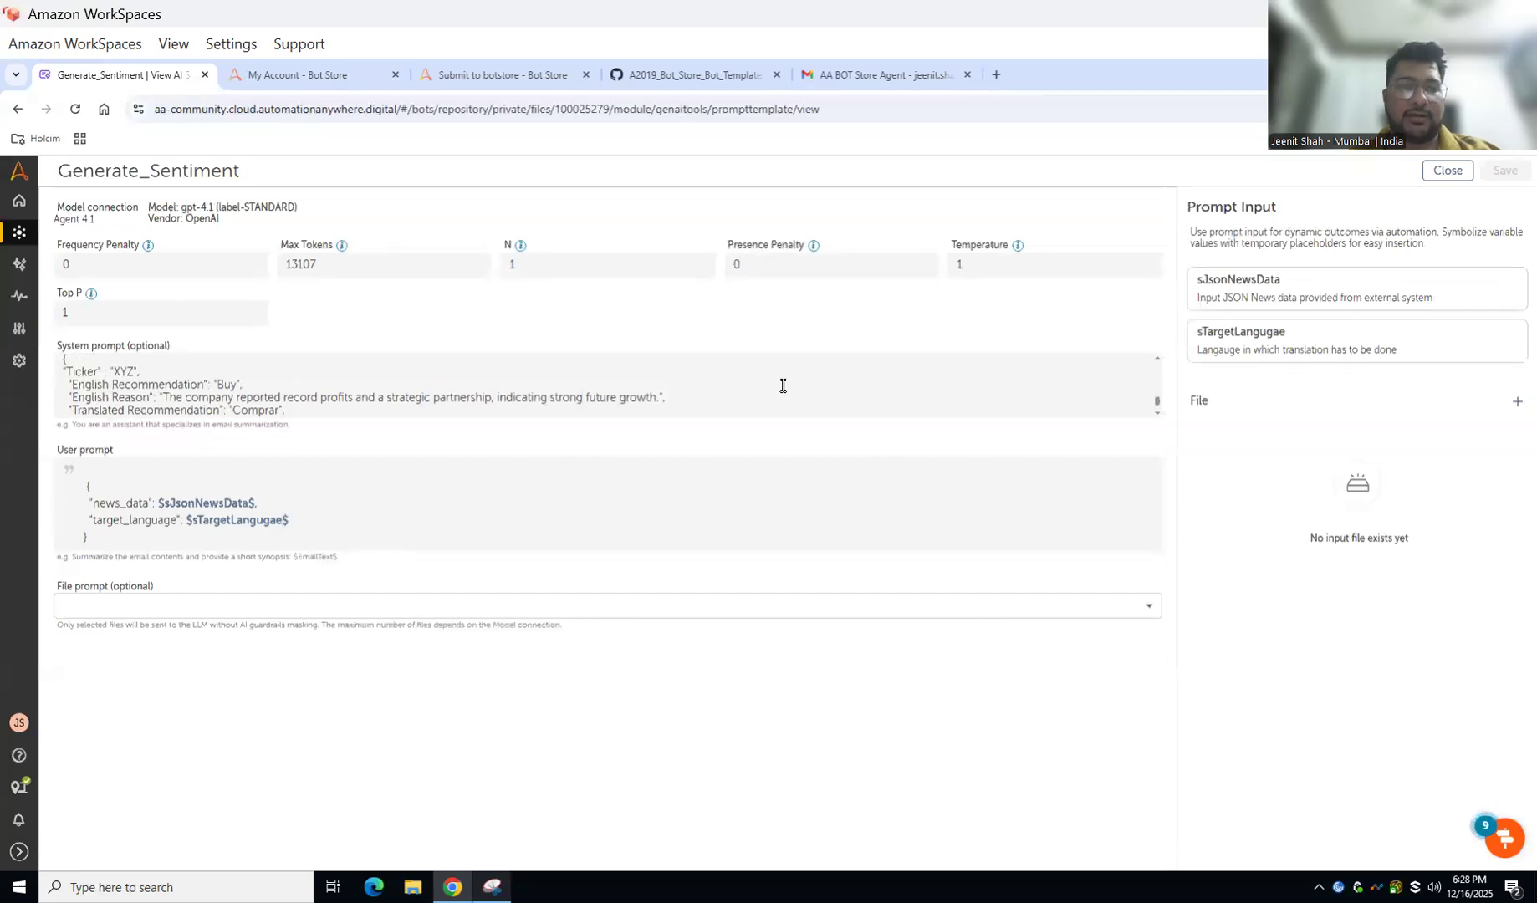
{"action": "scroll", "coordinate": [783, 386], "scroll_direction": "down", "scroll_amount": 2}
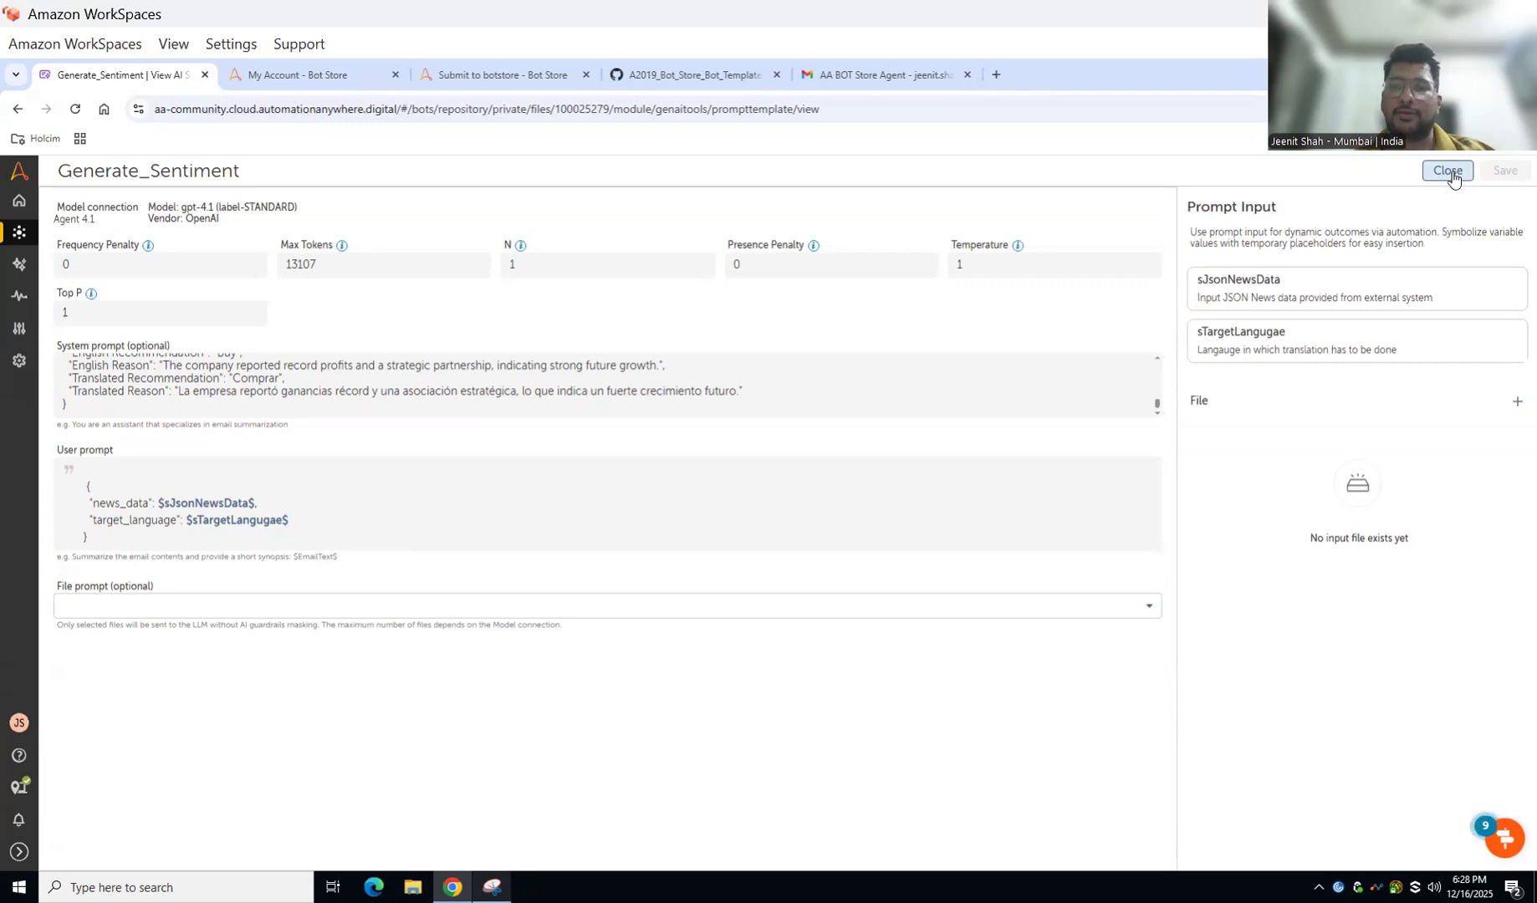
- Close the Generate_Sentiment skill, reopen the Stock Analyser Agent from its parent folder and show its tools
{"action": "left_click", "coordinate": [1449, 172]}
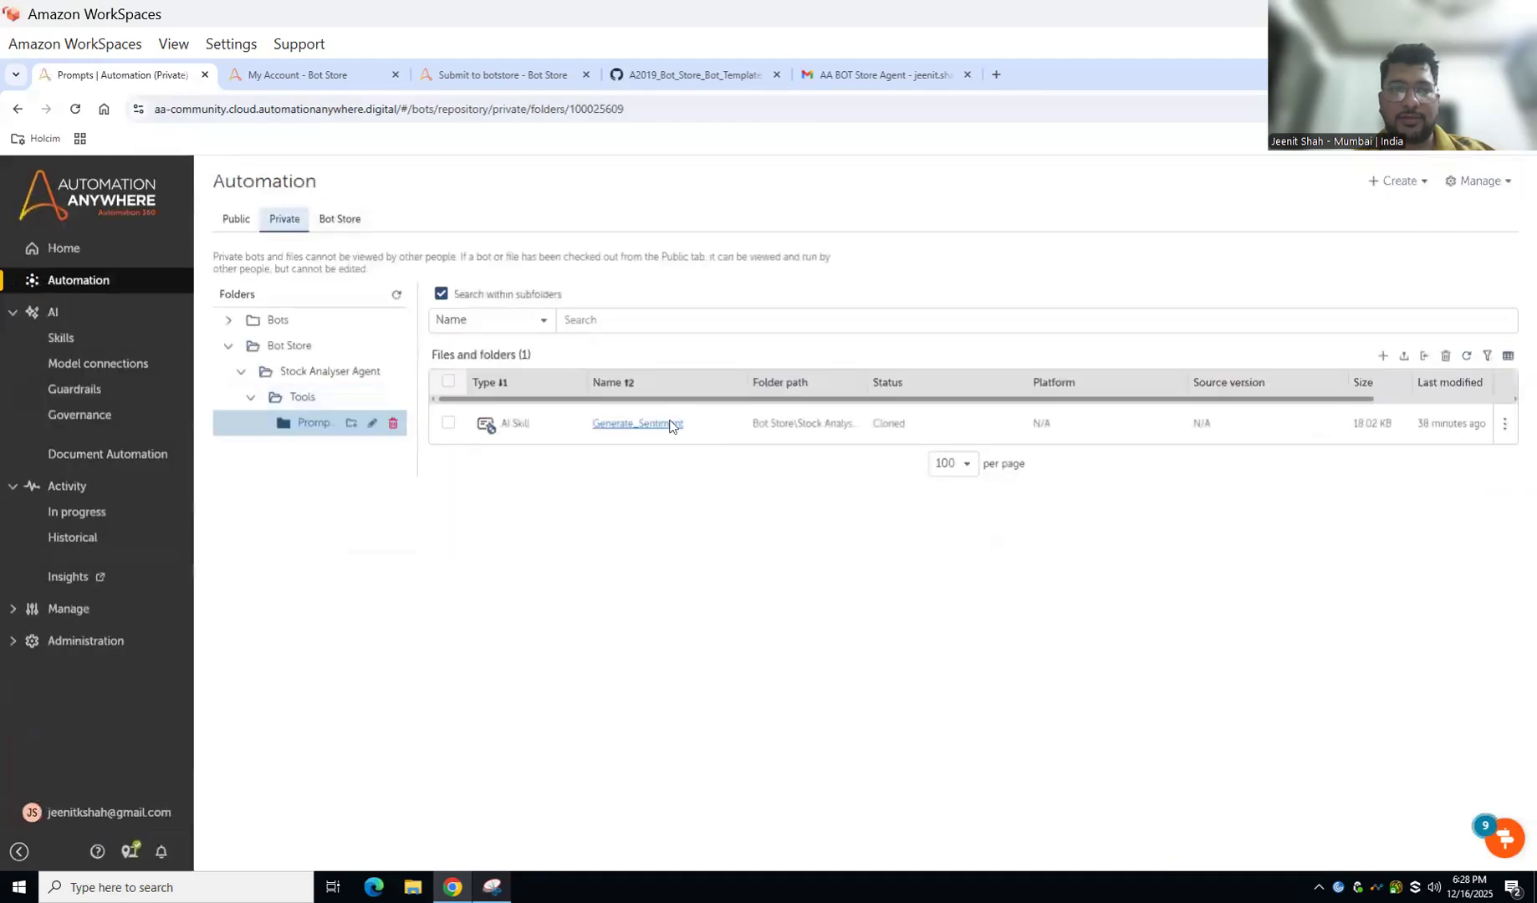
{"action": "left_click", "coordinate": [299, 398]}
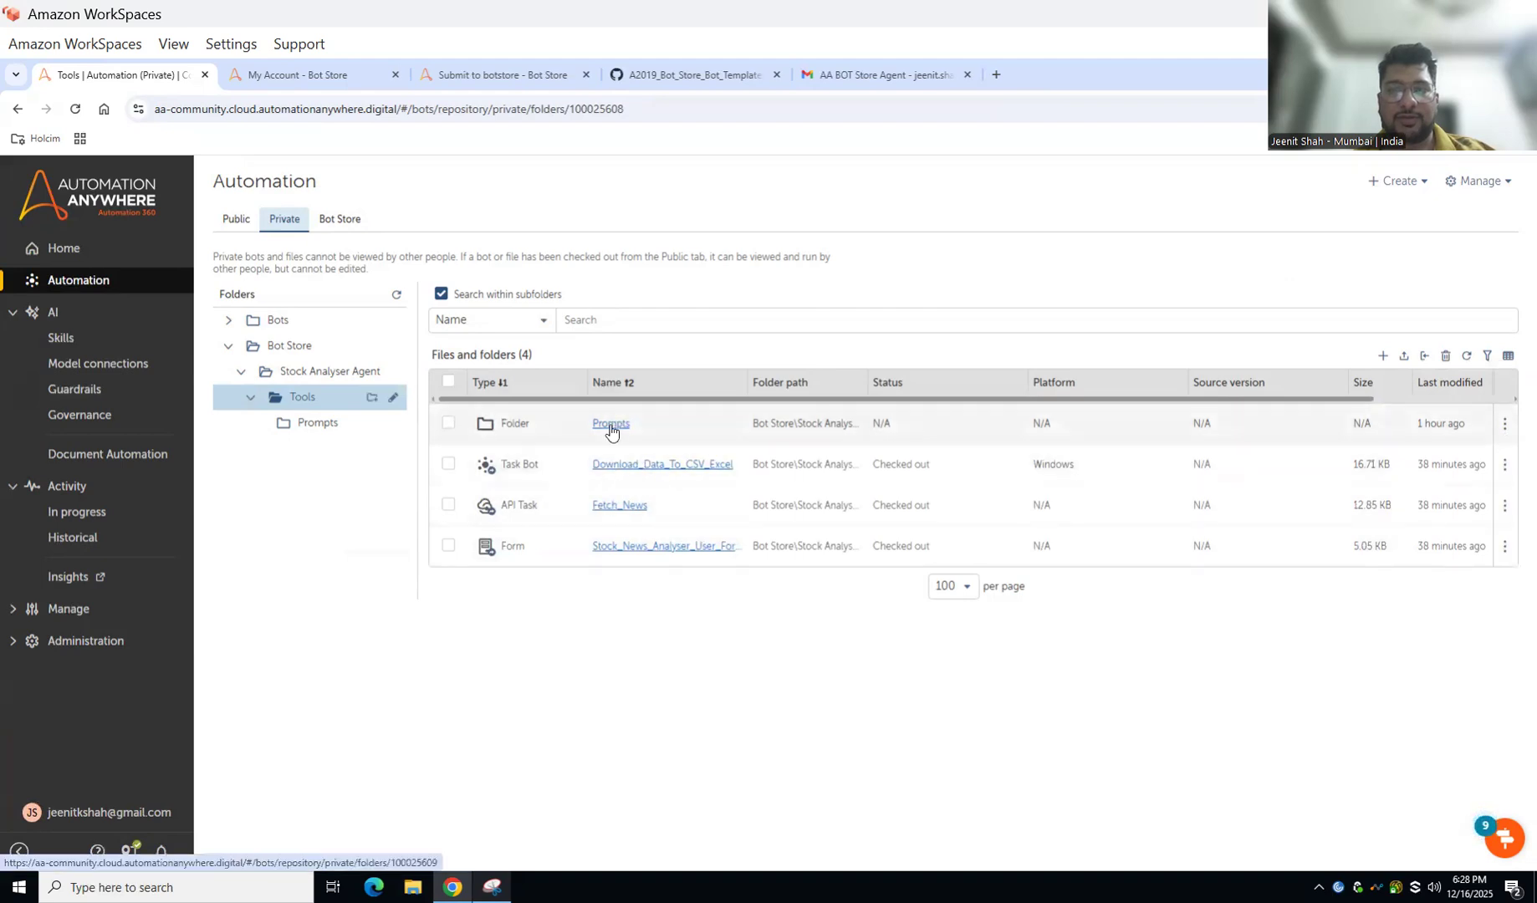
{"action": "left_click", "coordinate": [309, 375]}
{"action": "left_click", "coordinate": [633, 464]}
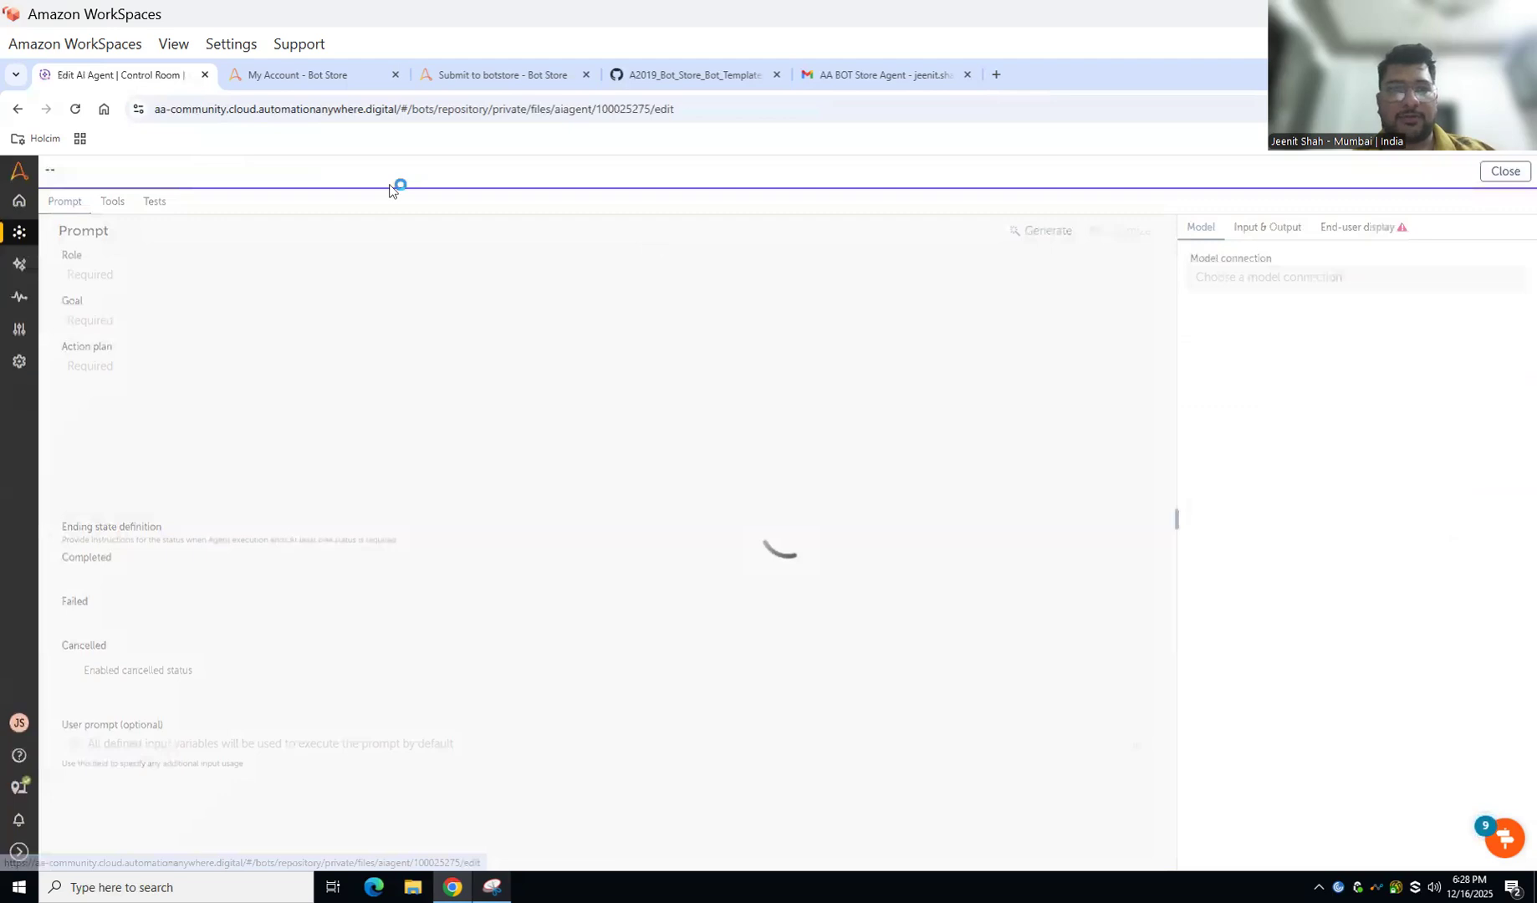
{"action": "left_click", "coordinate": [113, 209]}
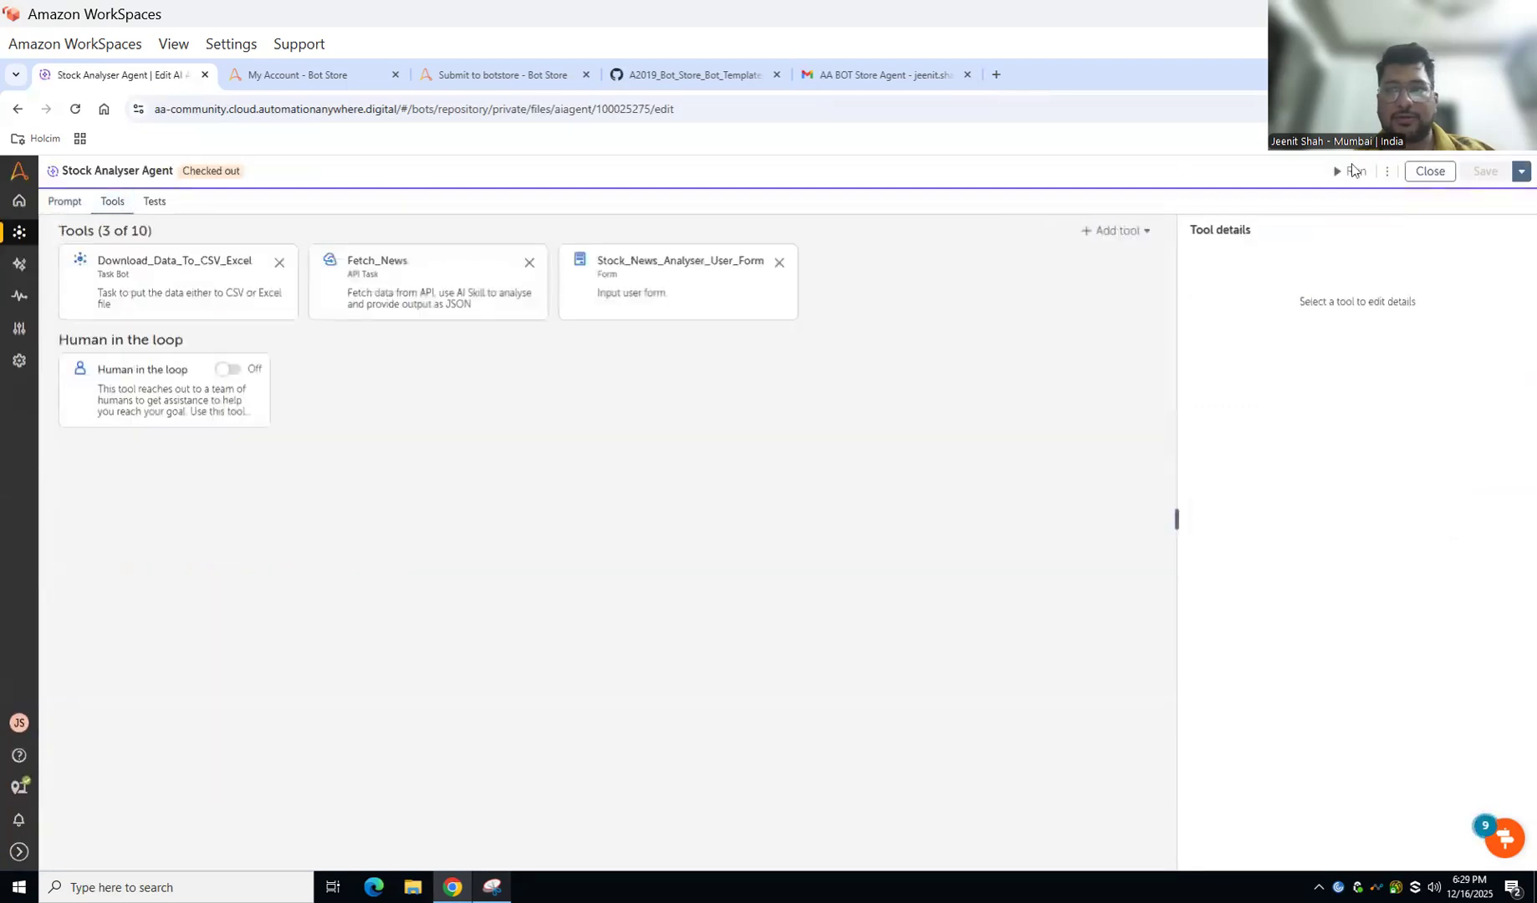
- Run a test of the Stock Analyser Agent without providing any test input
{"action": "left_click", "coordinate": [1353, 173]}
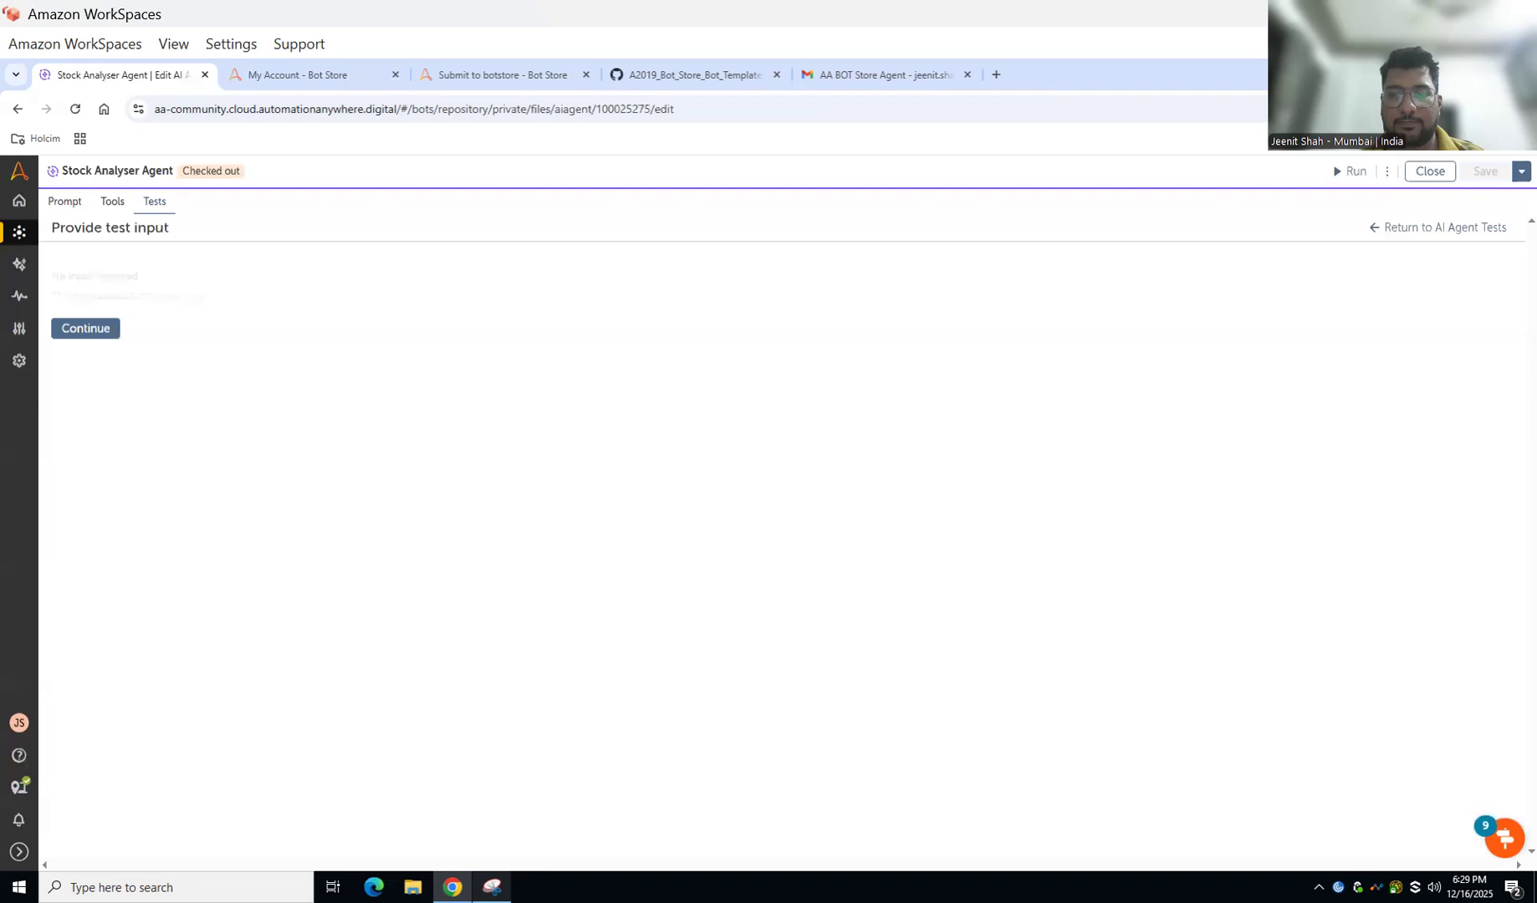
{"action": "left_click", "coordinate": [101, 330]}
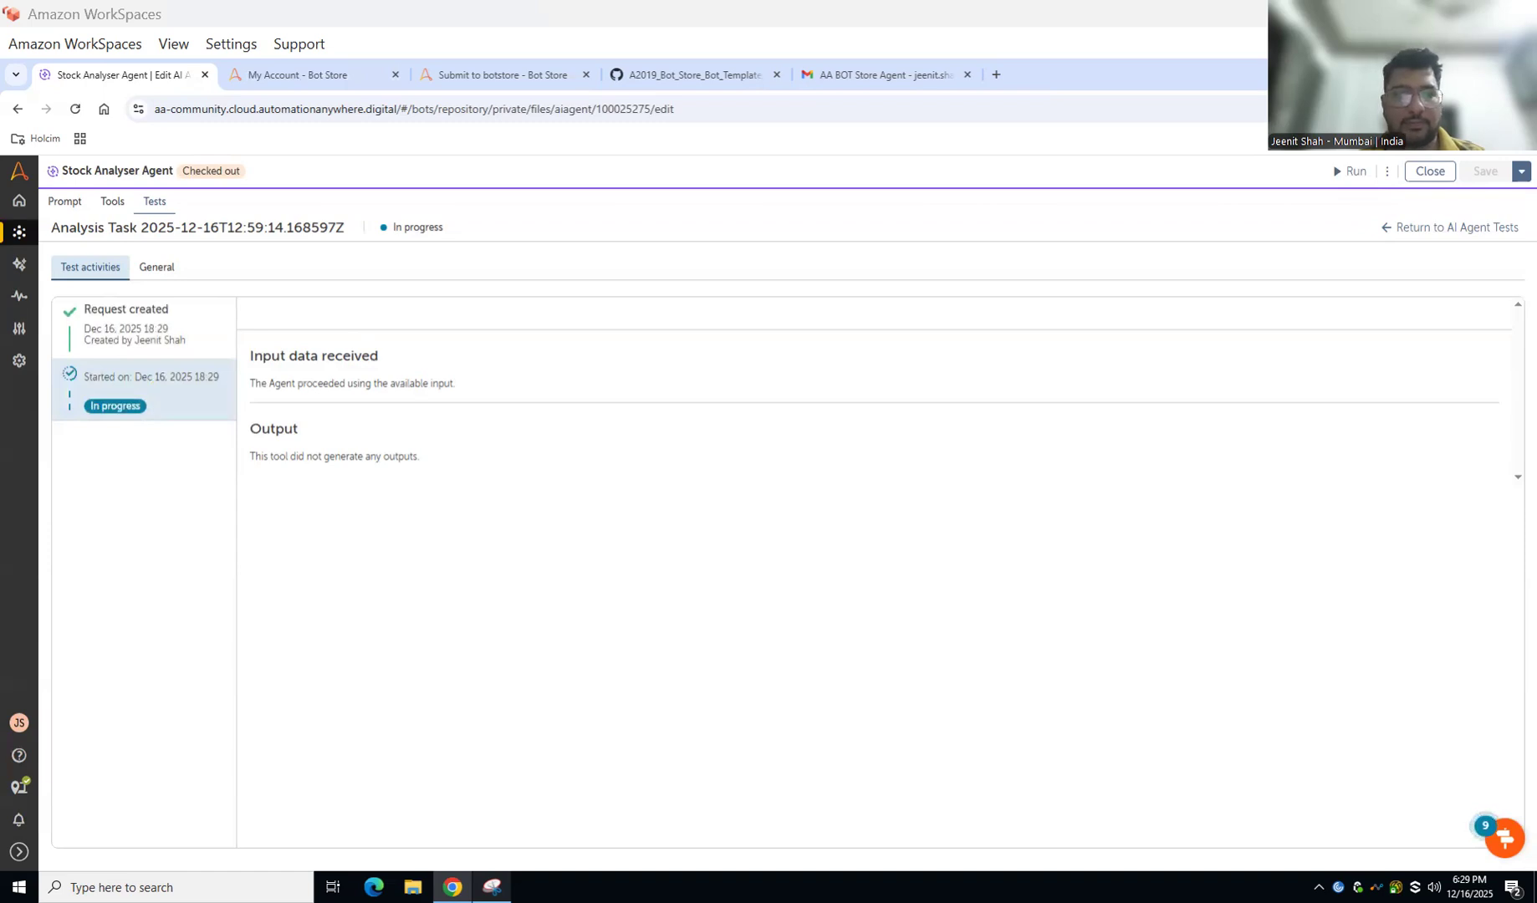
{"action": "left_click", "coordinate": [501, 418]}
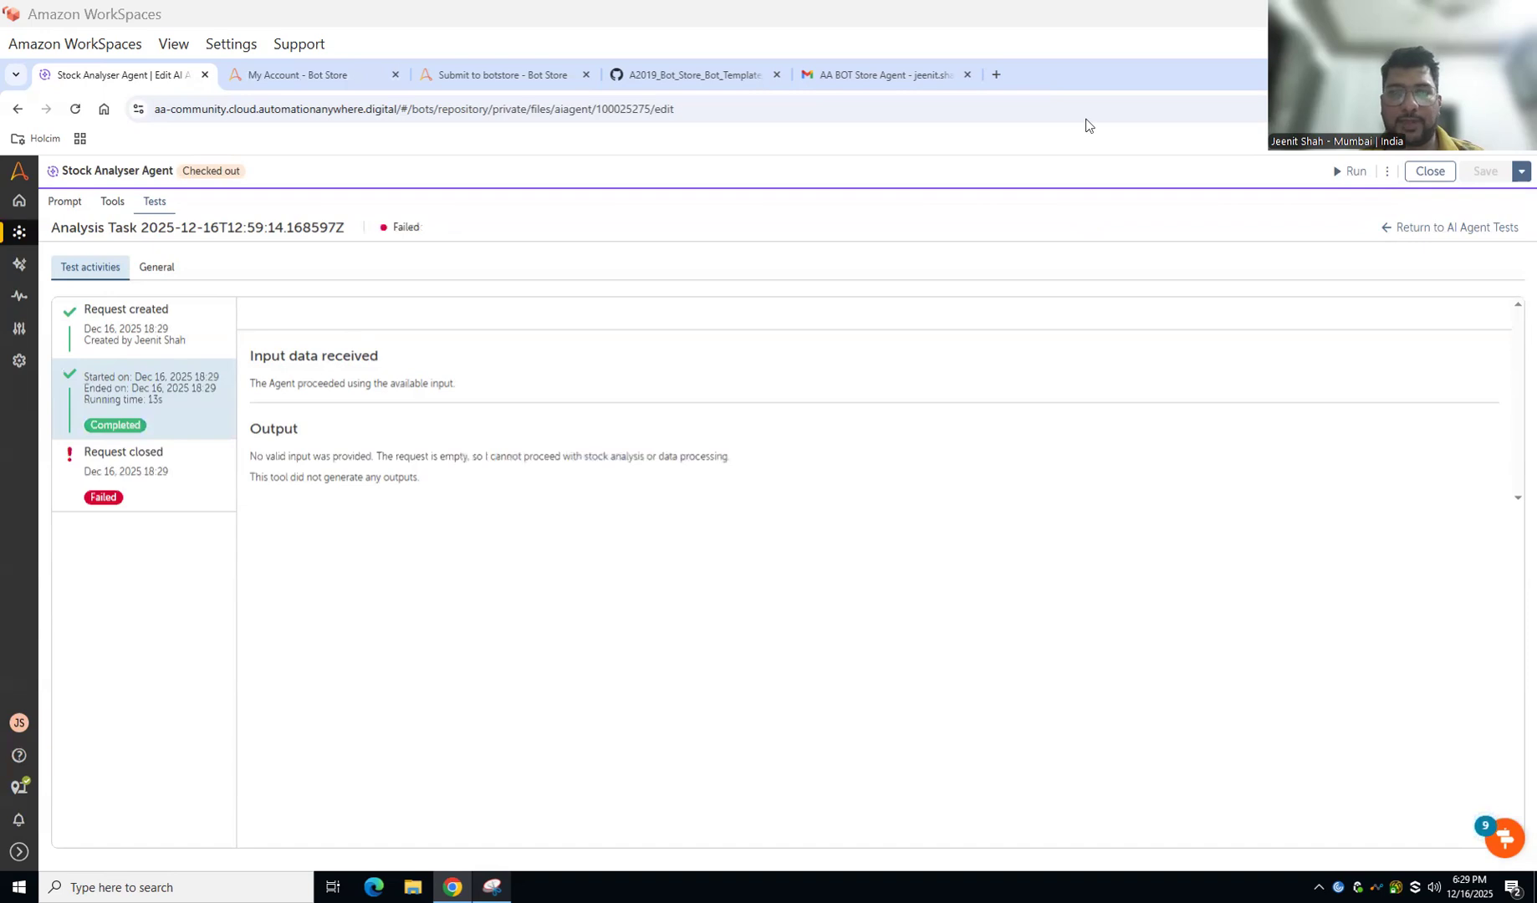
- Examine the closed request and the agent's output for this test run, and return to the test history
{"action": "left_click", "coordinate": [178, 497]}
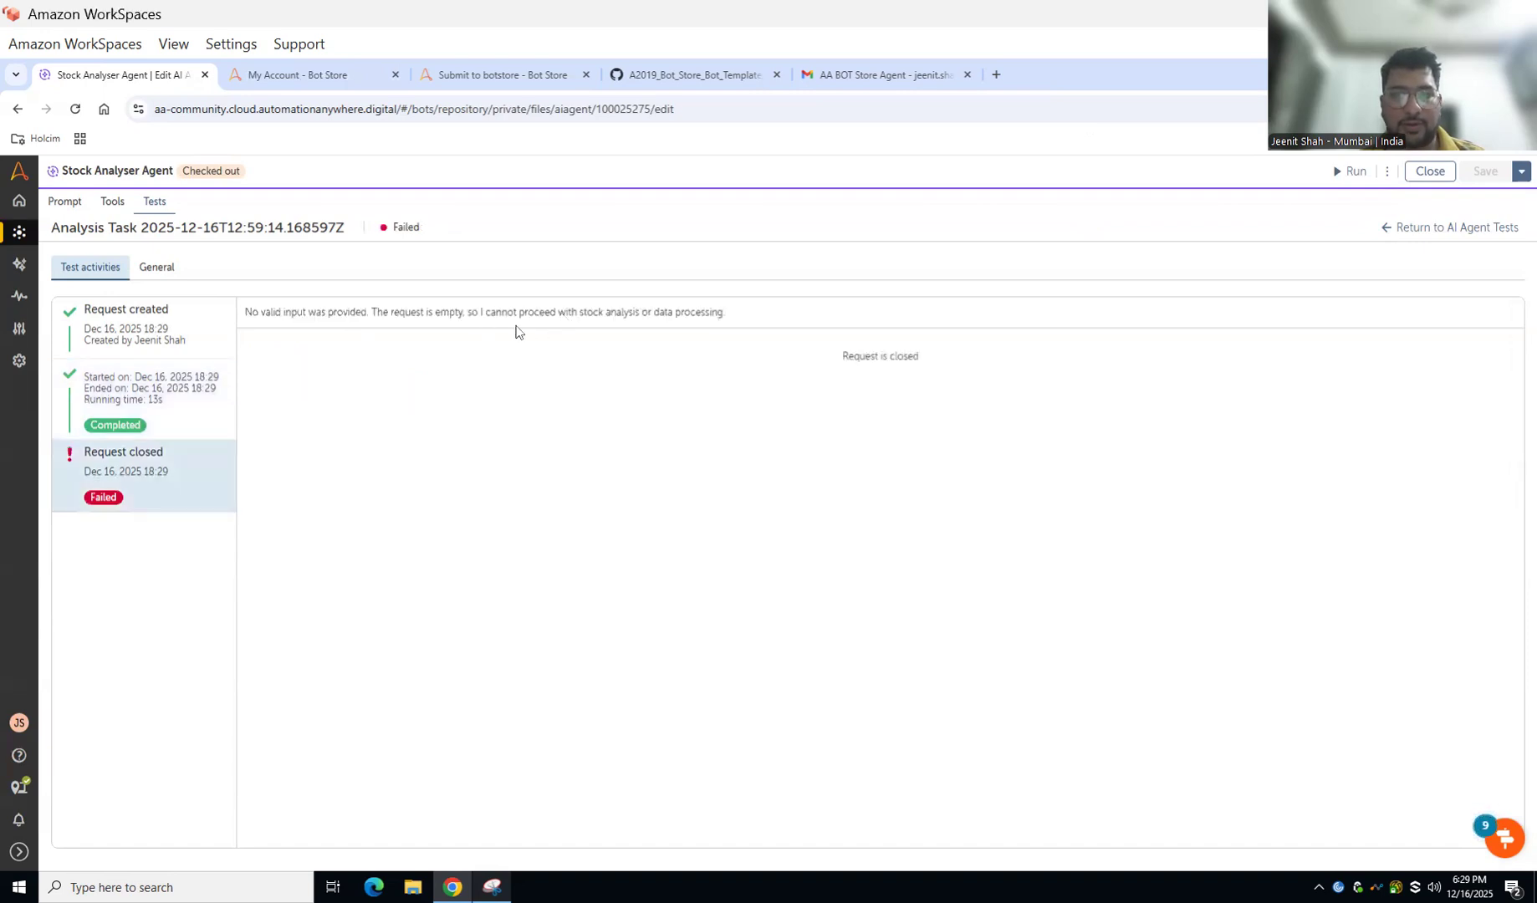
{"action": "left_click", "coordinate": [180, 403]}
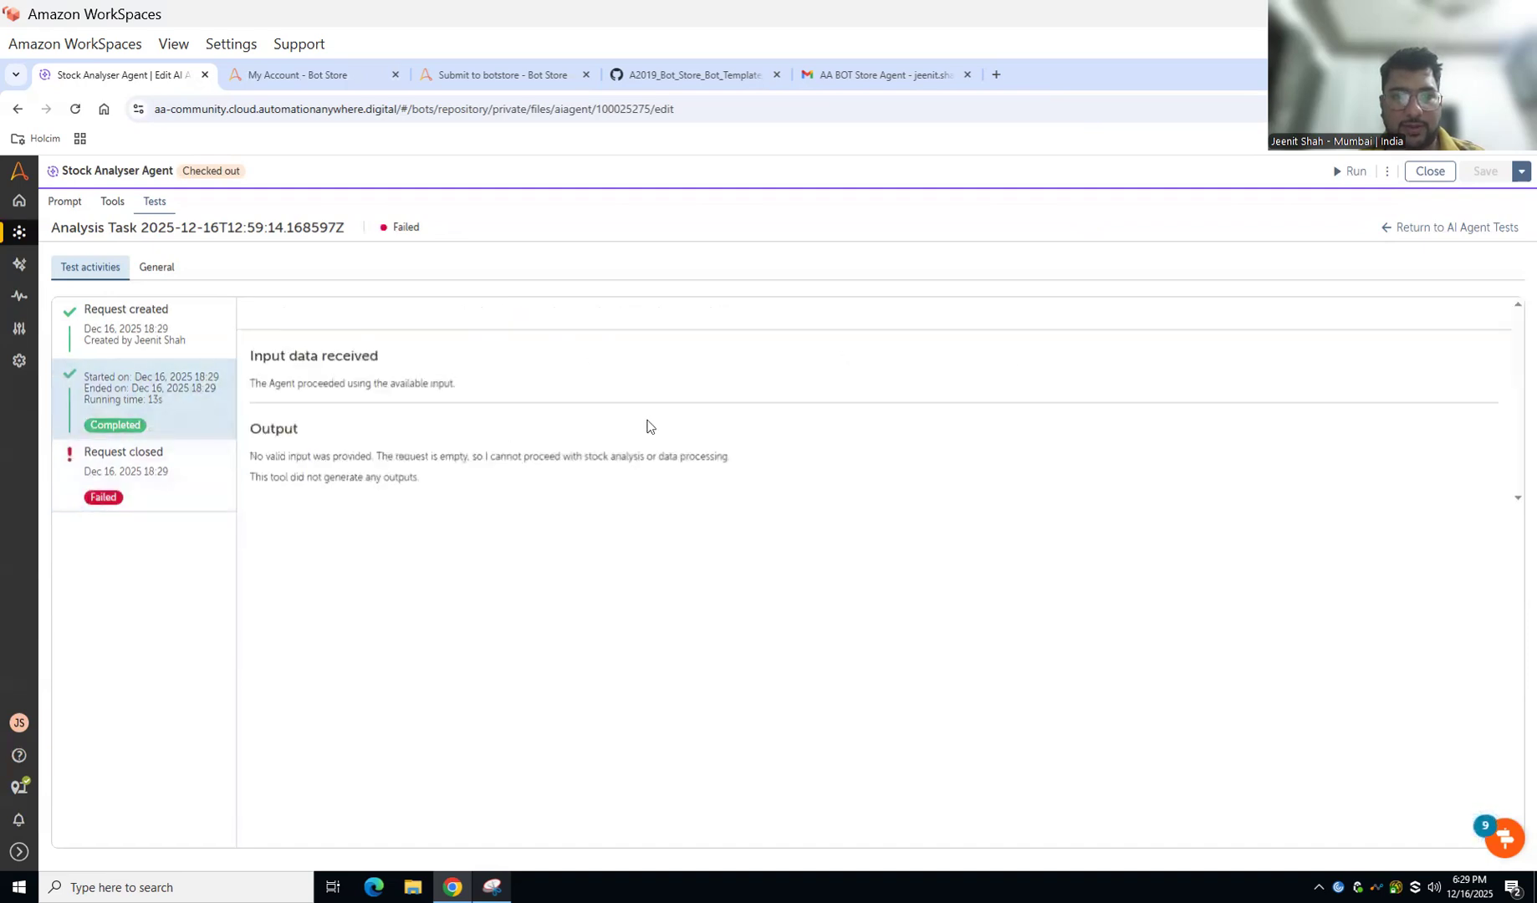
{"action": "left_click", "coordinate": [1423, 232]}
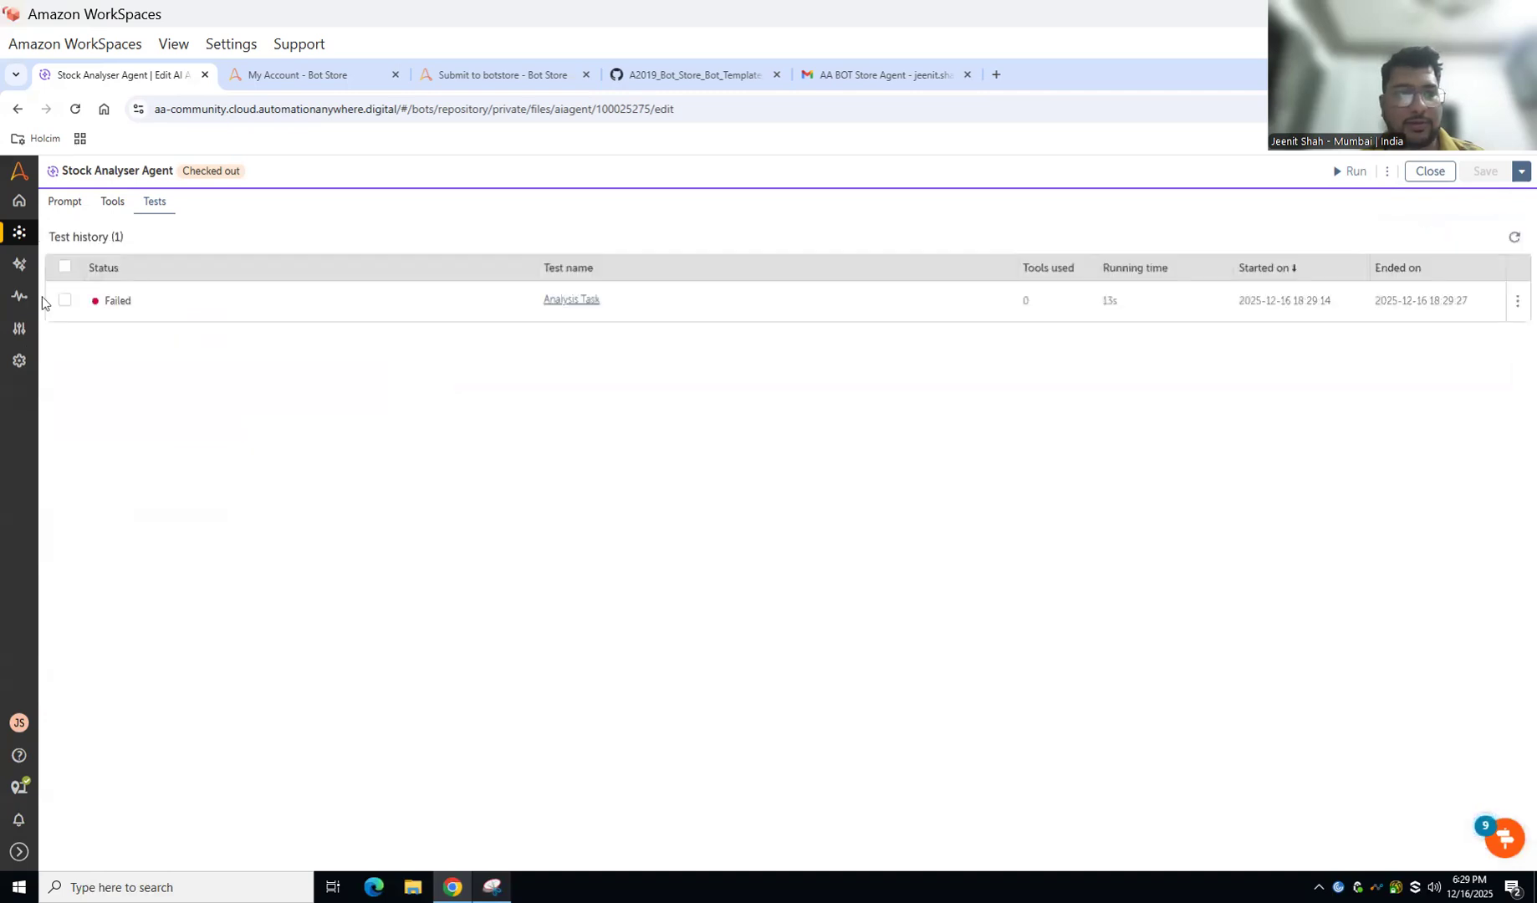
- Turn off "Hide this task after completion" for the Stock_News_Analyser_User_Form tool and save the agent
{"action": "left_click", "coordinate": [112, 201]}
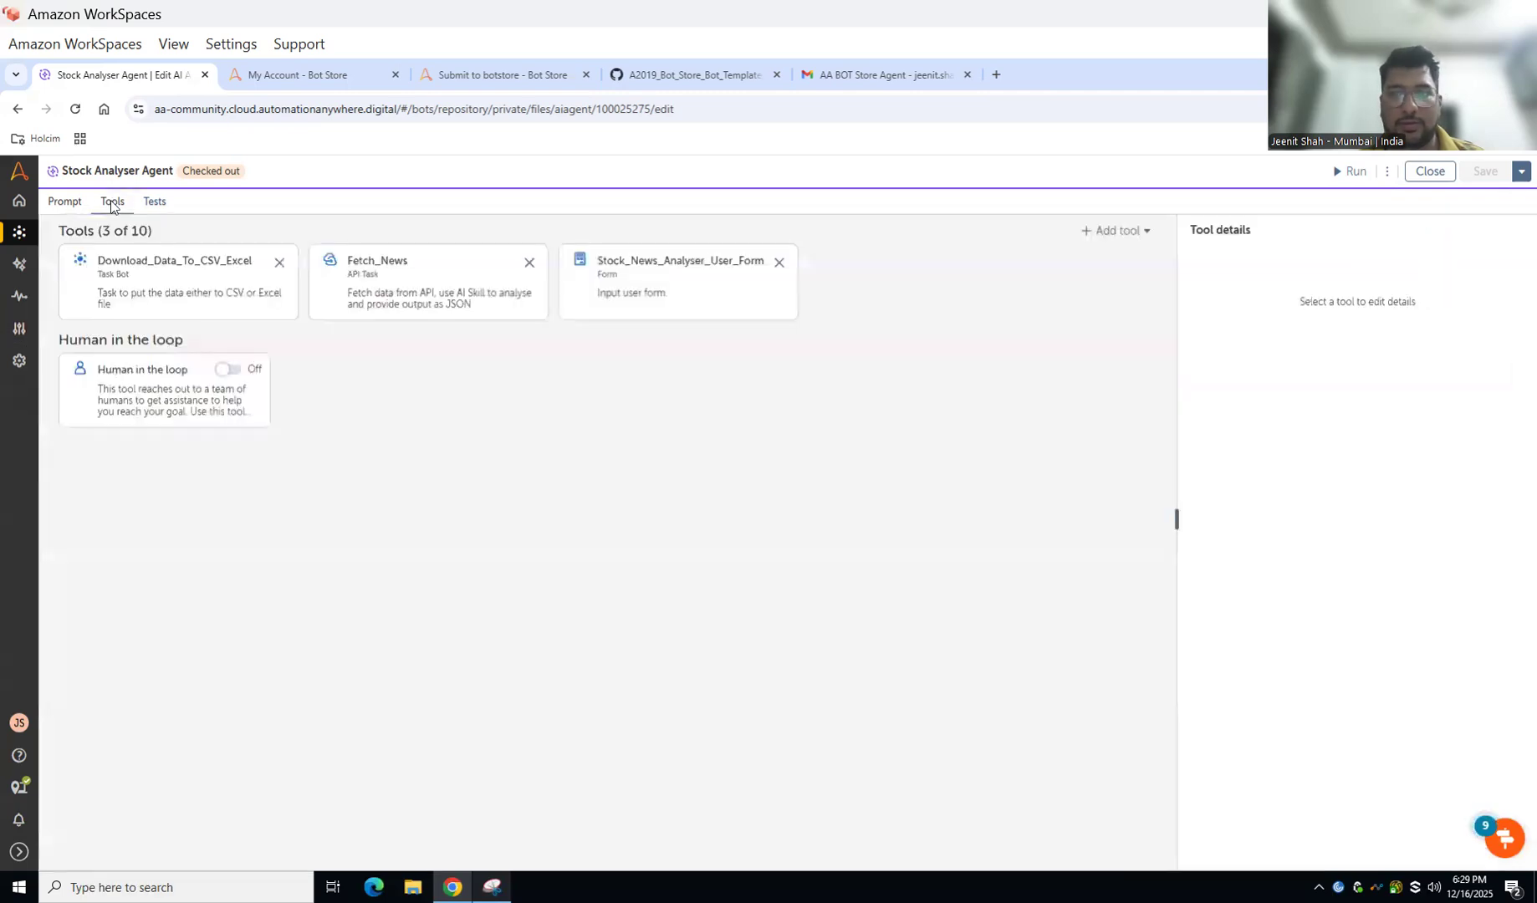
{"action": "left_click", "coordinate": [413, 306]}
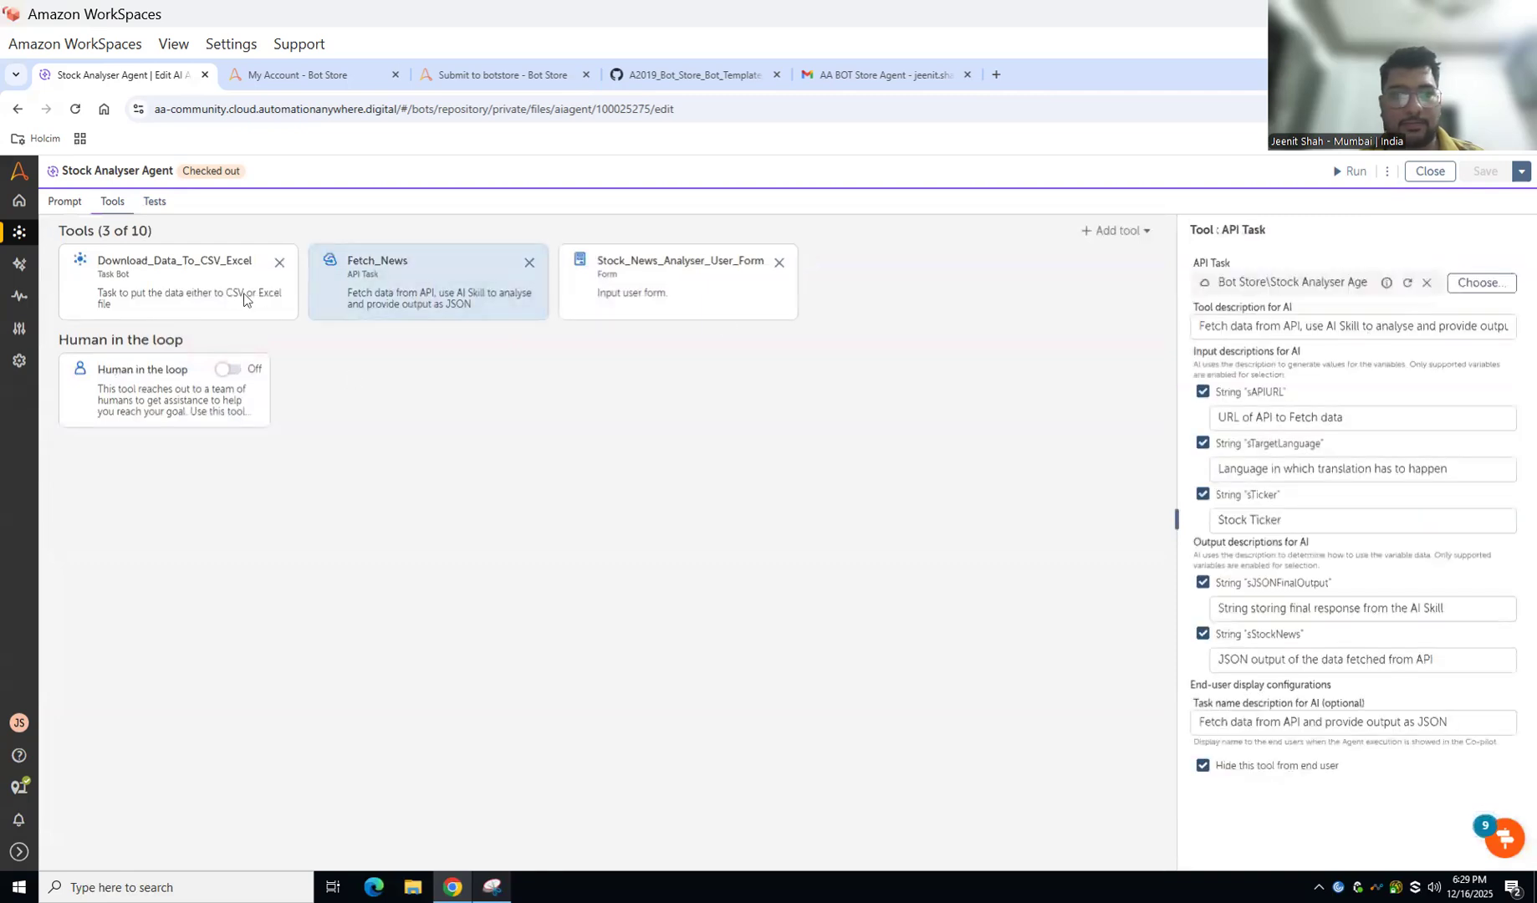
{"action": "left_click", "coordinate": [674, 293]}
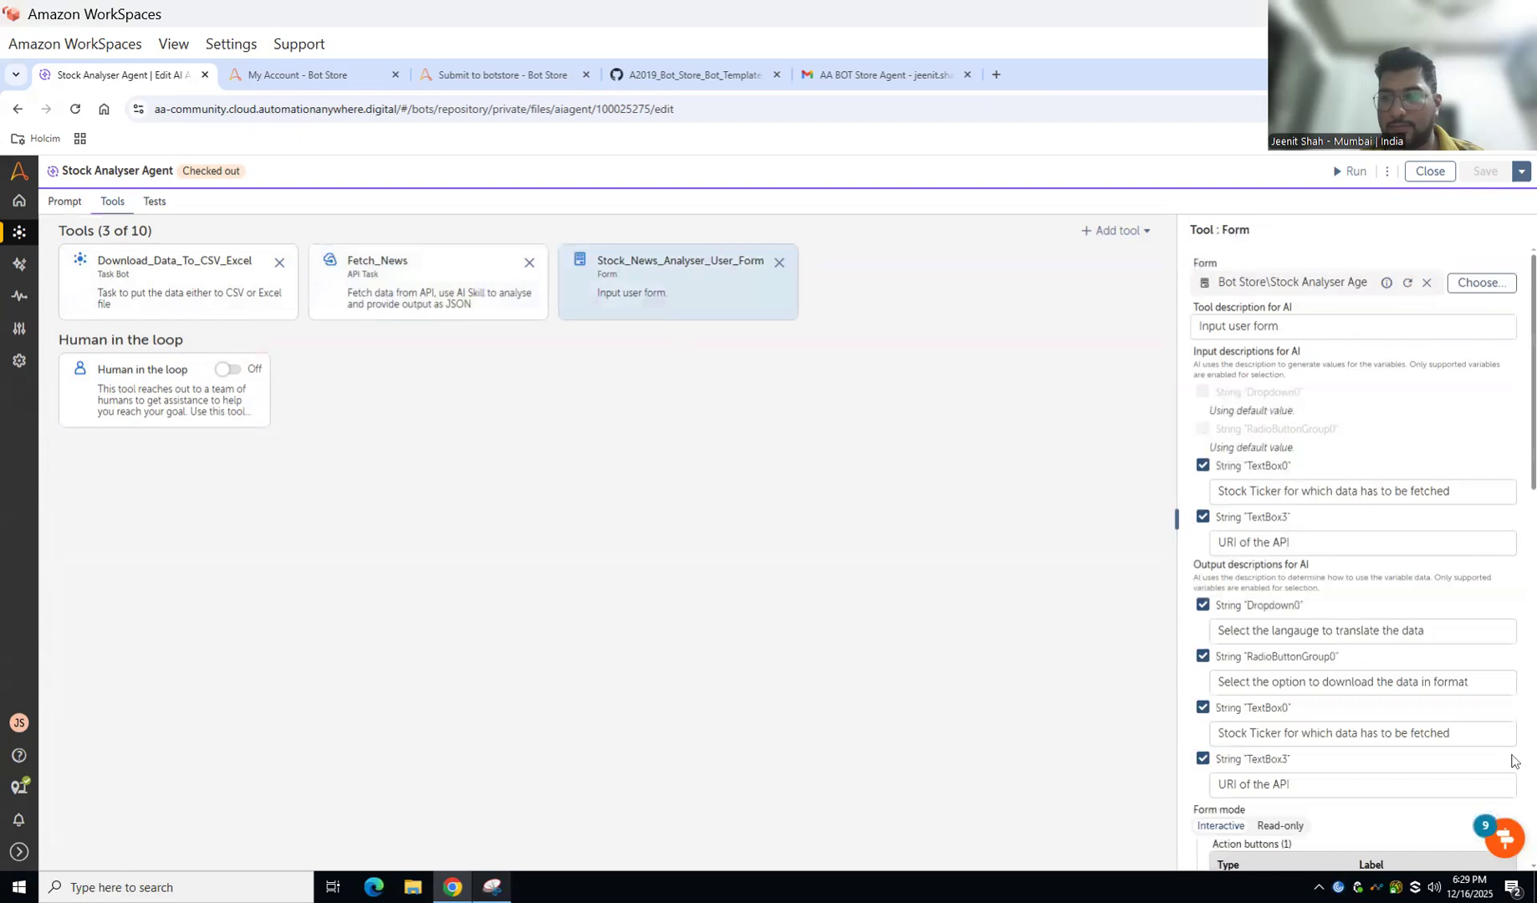
{"action": "scroll", "coordinate": [1513, 760], "scroll_direction": "down", "scroll_amount": 10}
{"action": "scroll", "coordinate": [1513, 761], "scroll_direction": "down", "scroll_amount": 5}
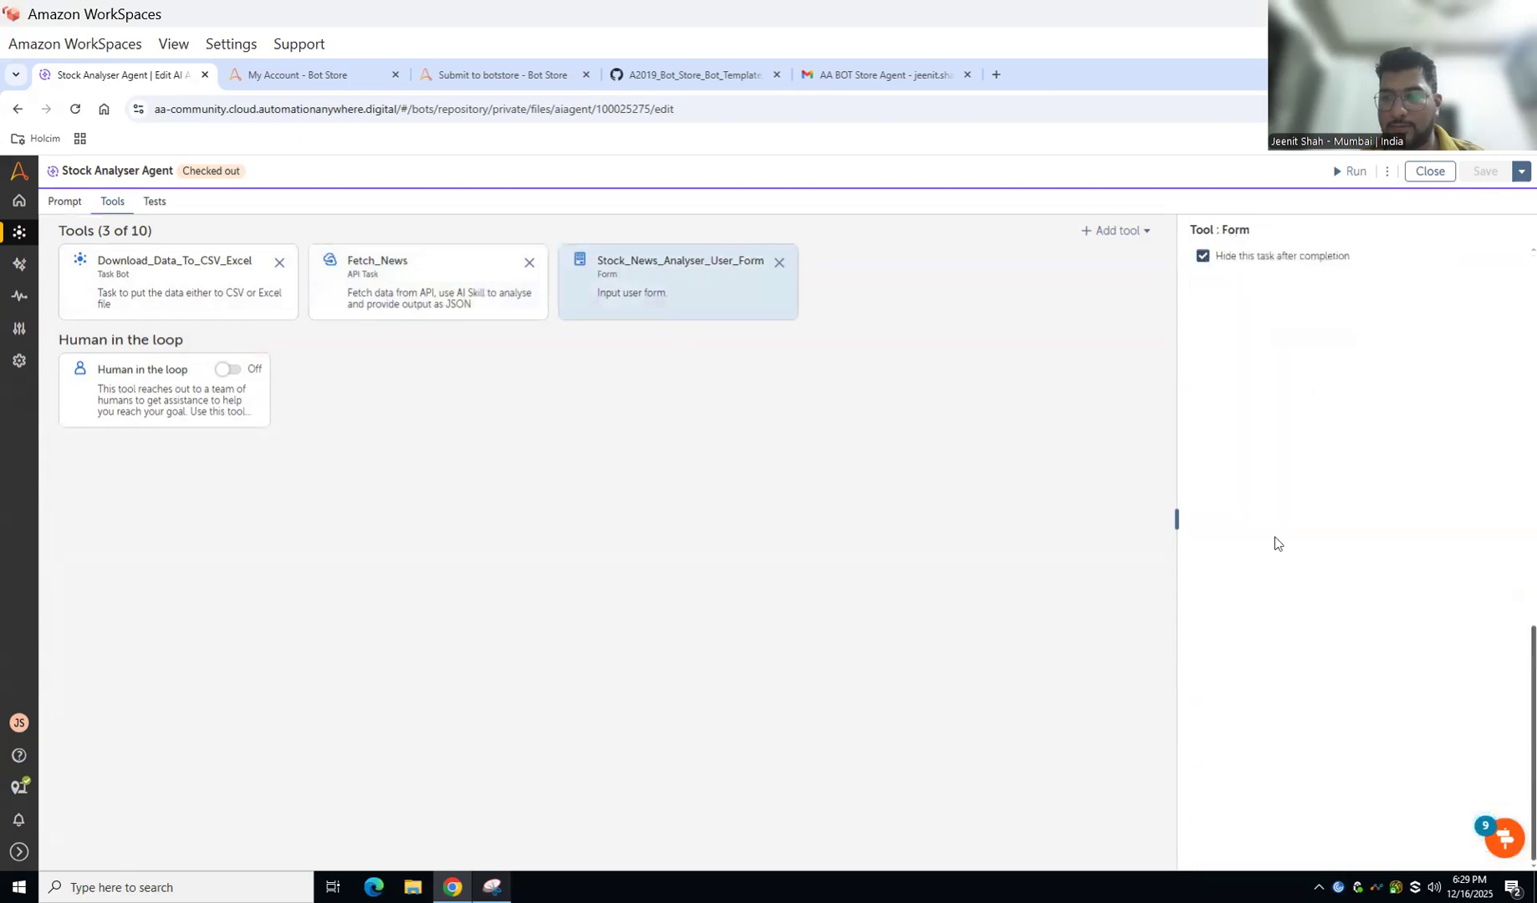
{"action": "left_click", "coordinate": [1250, 266]}
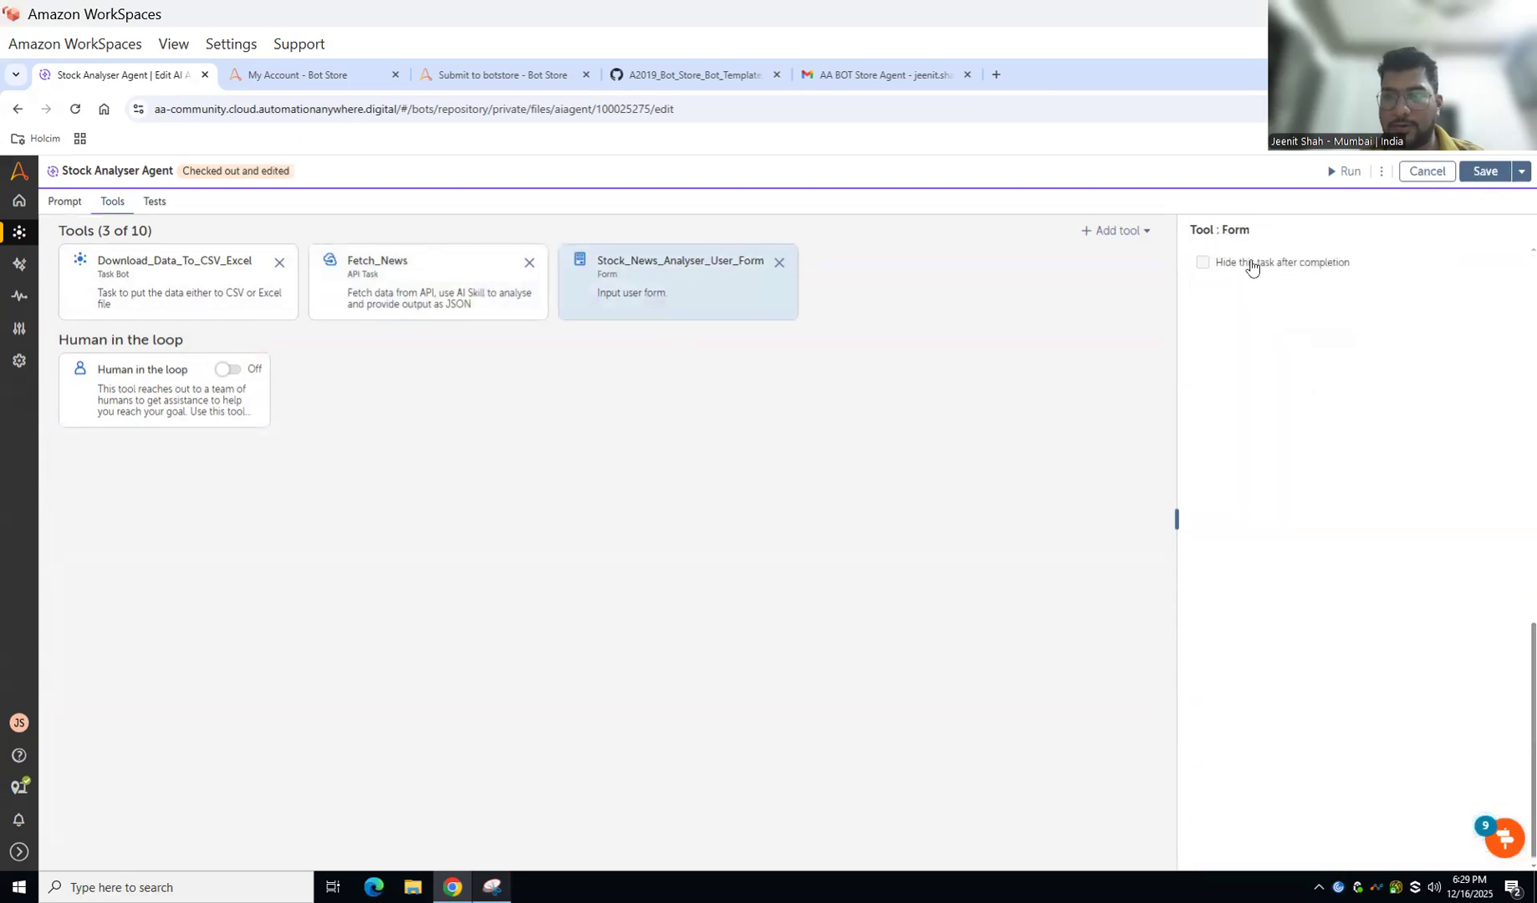
{"action": "left_click", "coordinate": [1485, 171]}
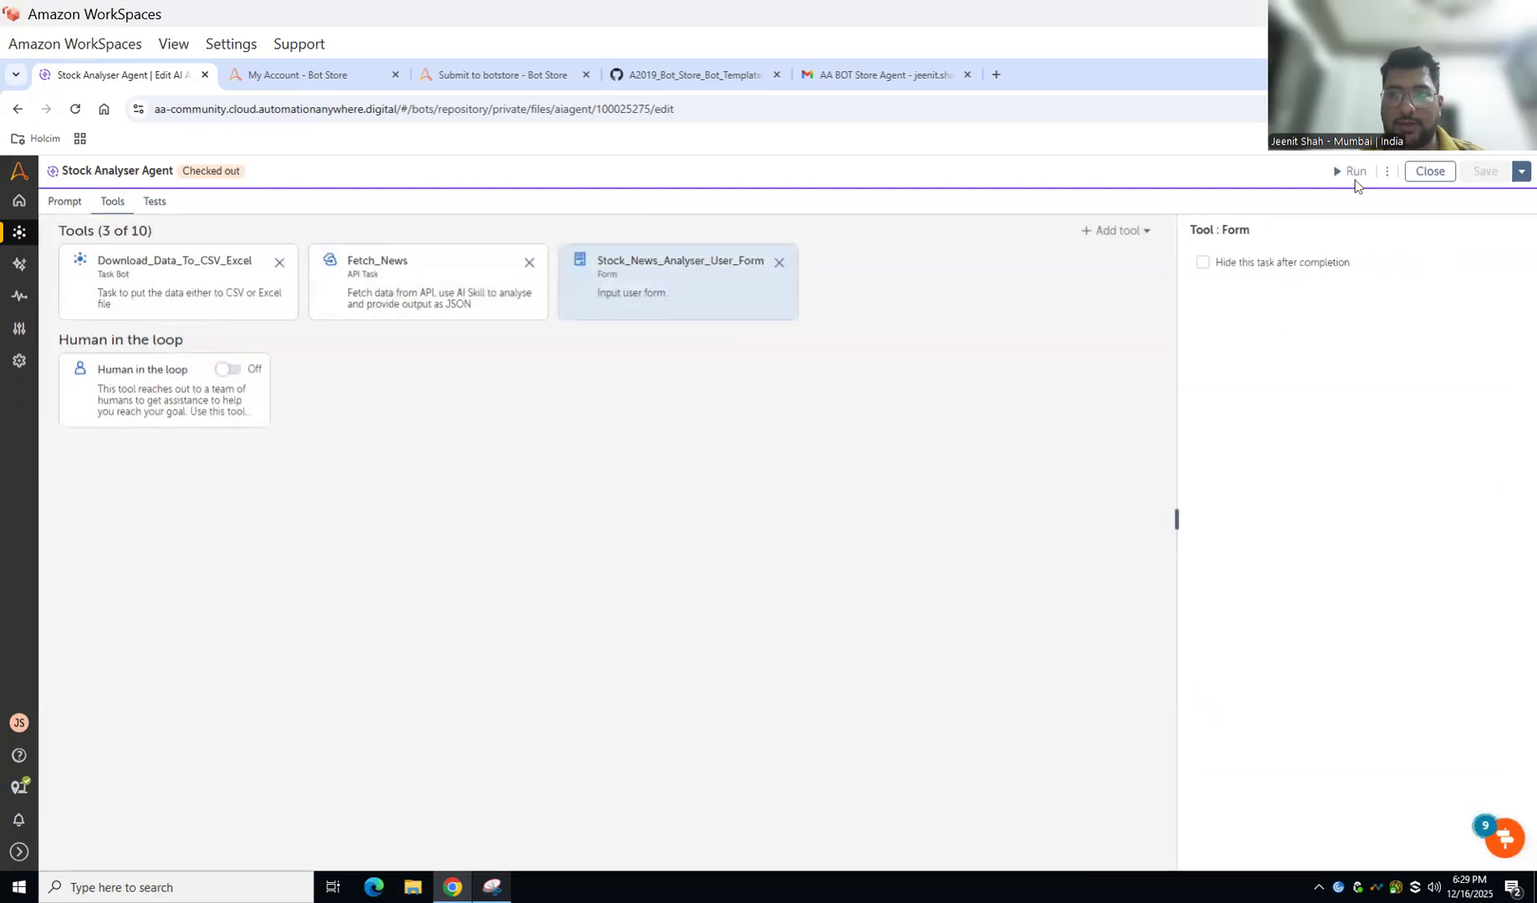
- Start a new agent test and paste the Alpha Vantage API address with its API key as the form's URI
{"action": "left_click", "coordinate": [1352, 173]}
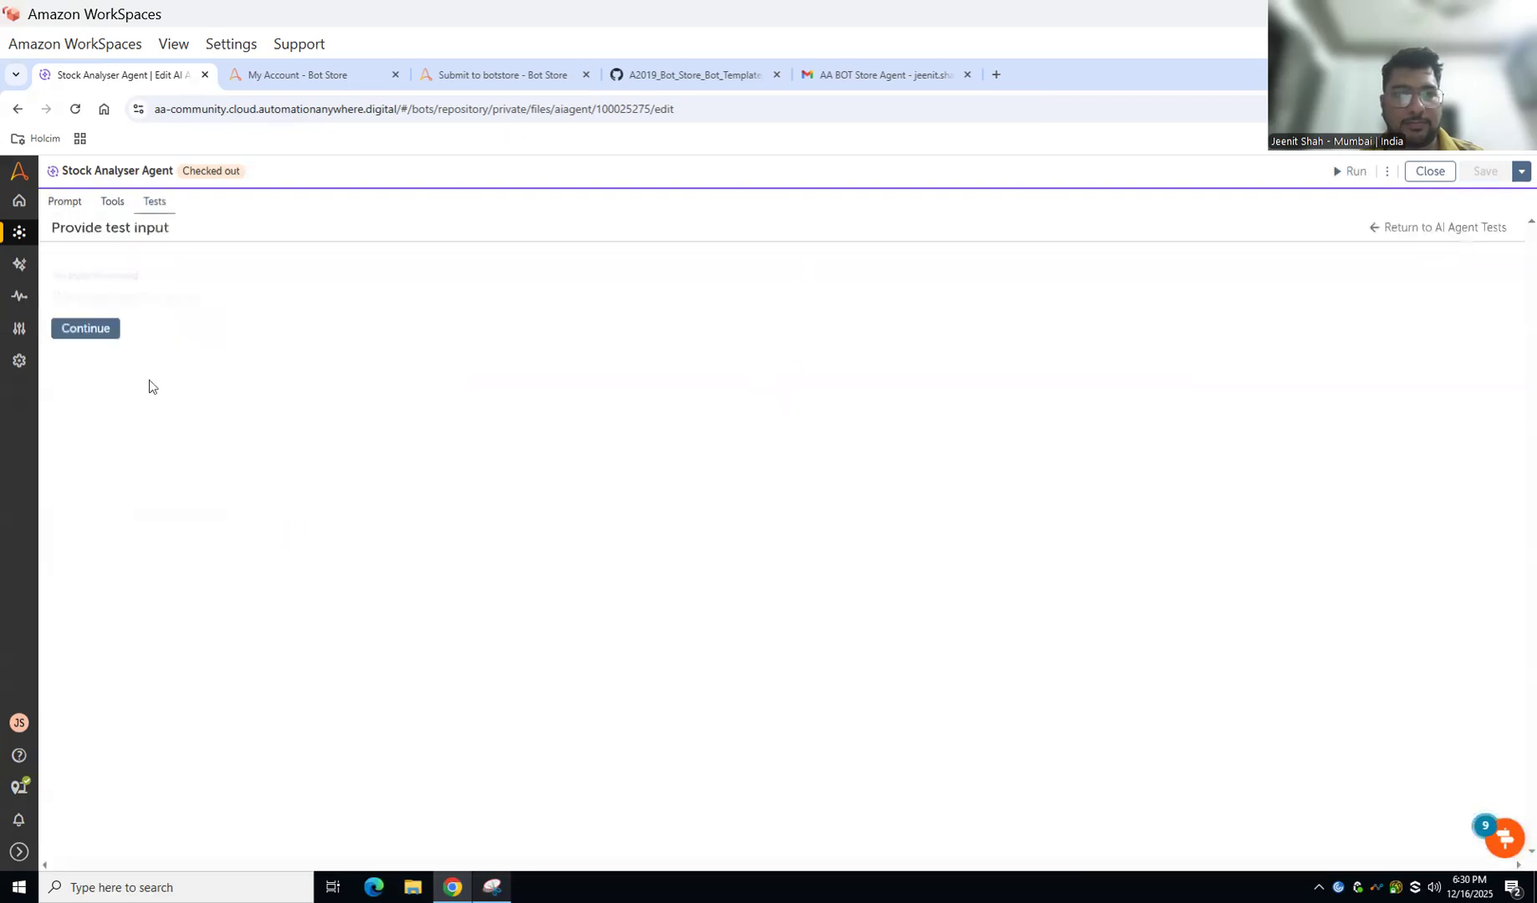
{"action": "left_click", "coordinate": [93, 333]}
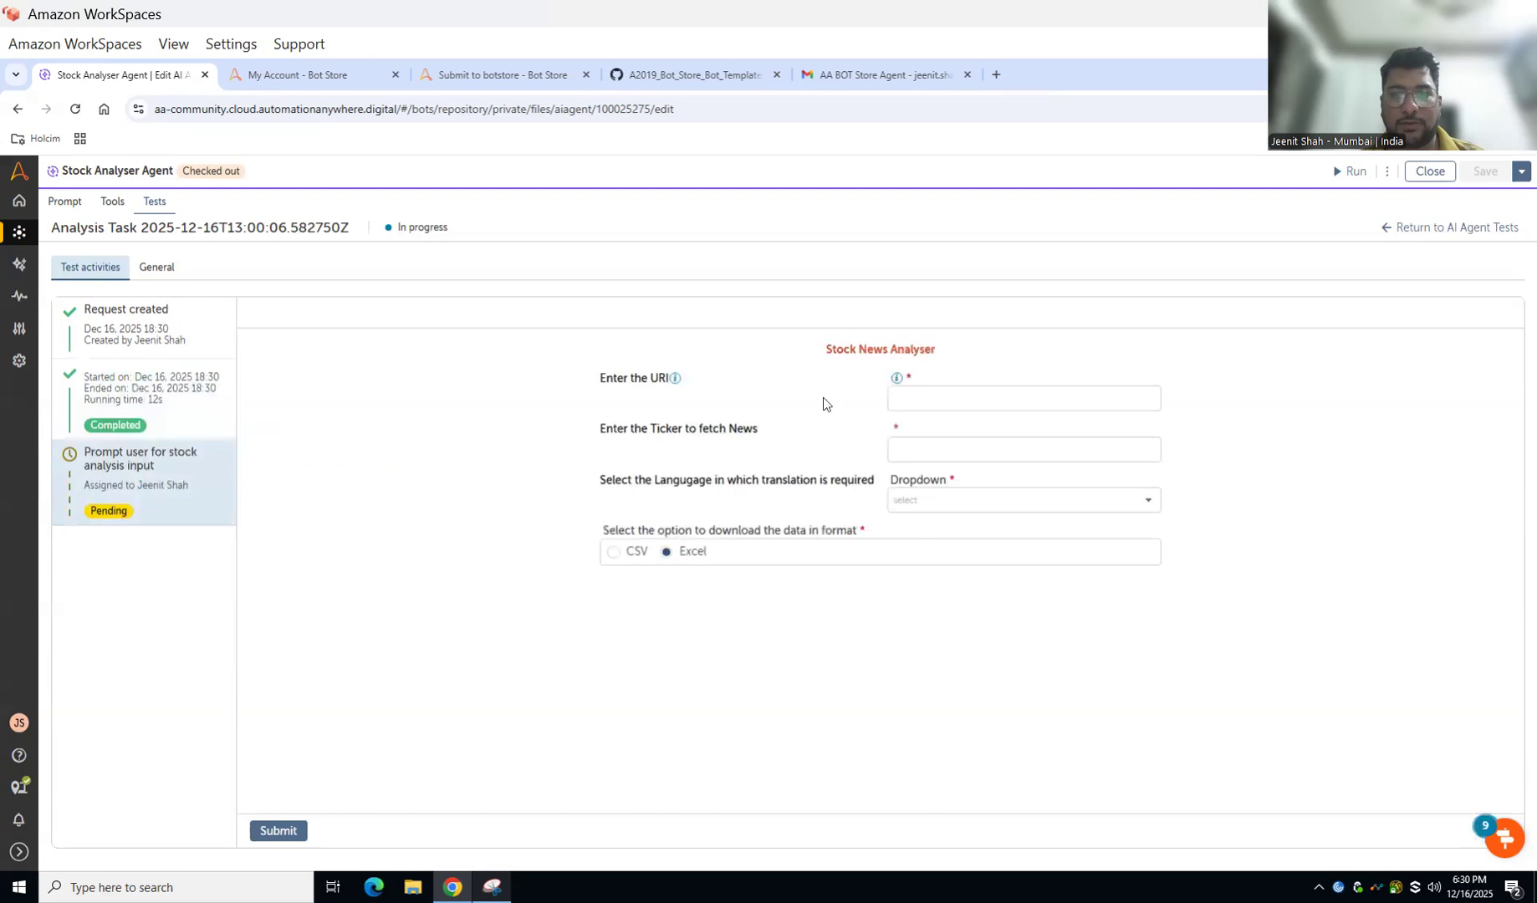
{"action": "left_click", "coordinate": [964, 399]}
{"action": "key", "text": "ctrl+v"}
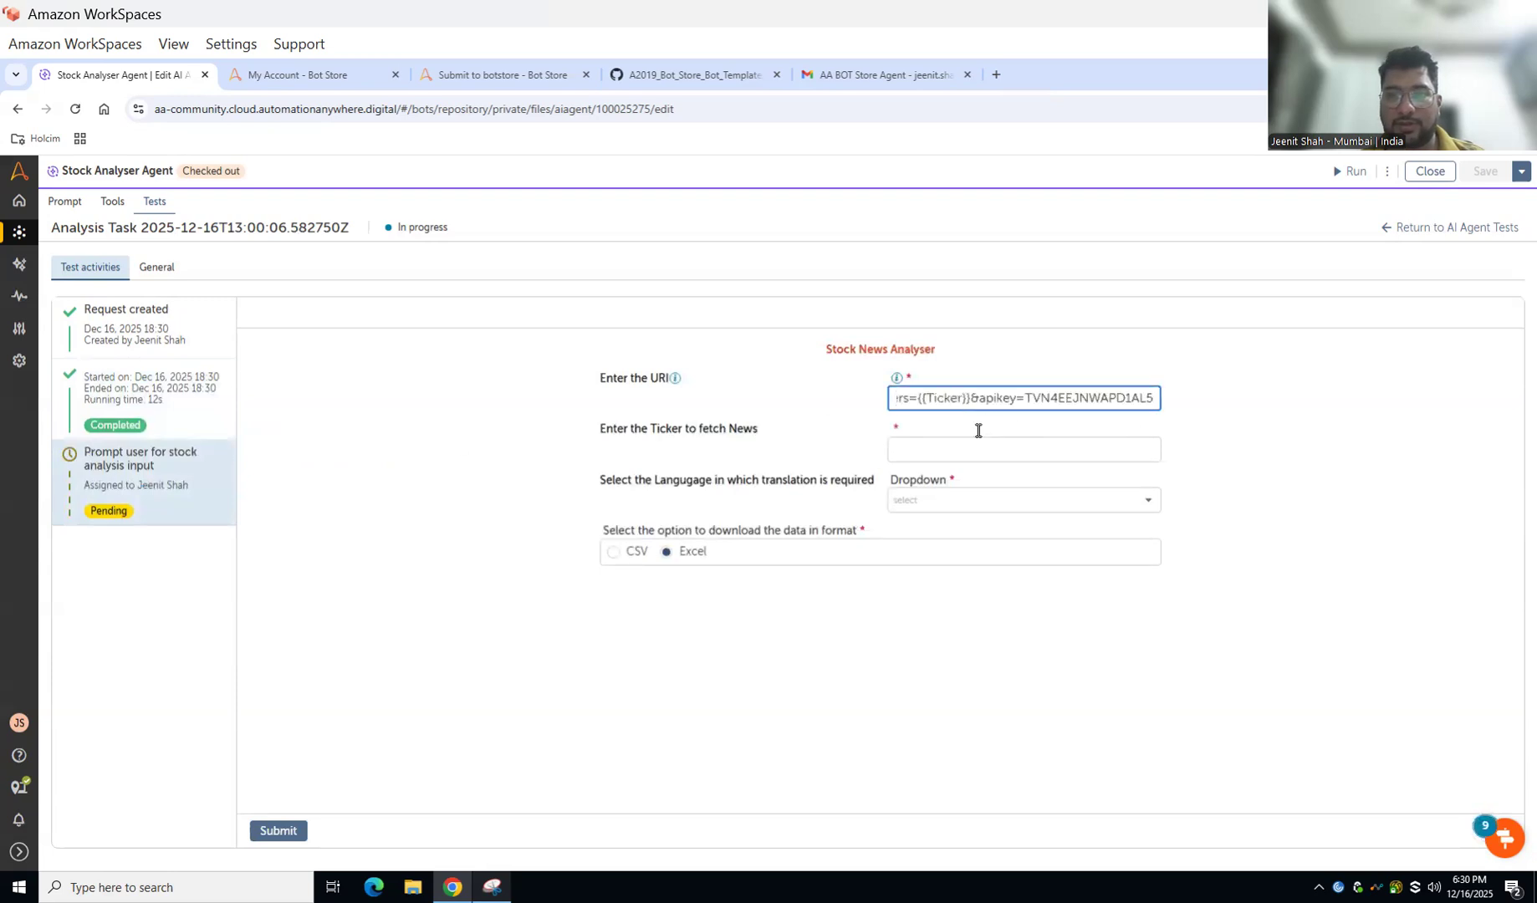
- Enter AAPL as the ticker, choose Arabic as the translation language, and submit the form with the Excel format
{"action": "left_click", "coordinate": [944, 447]}
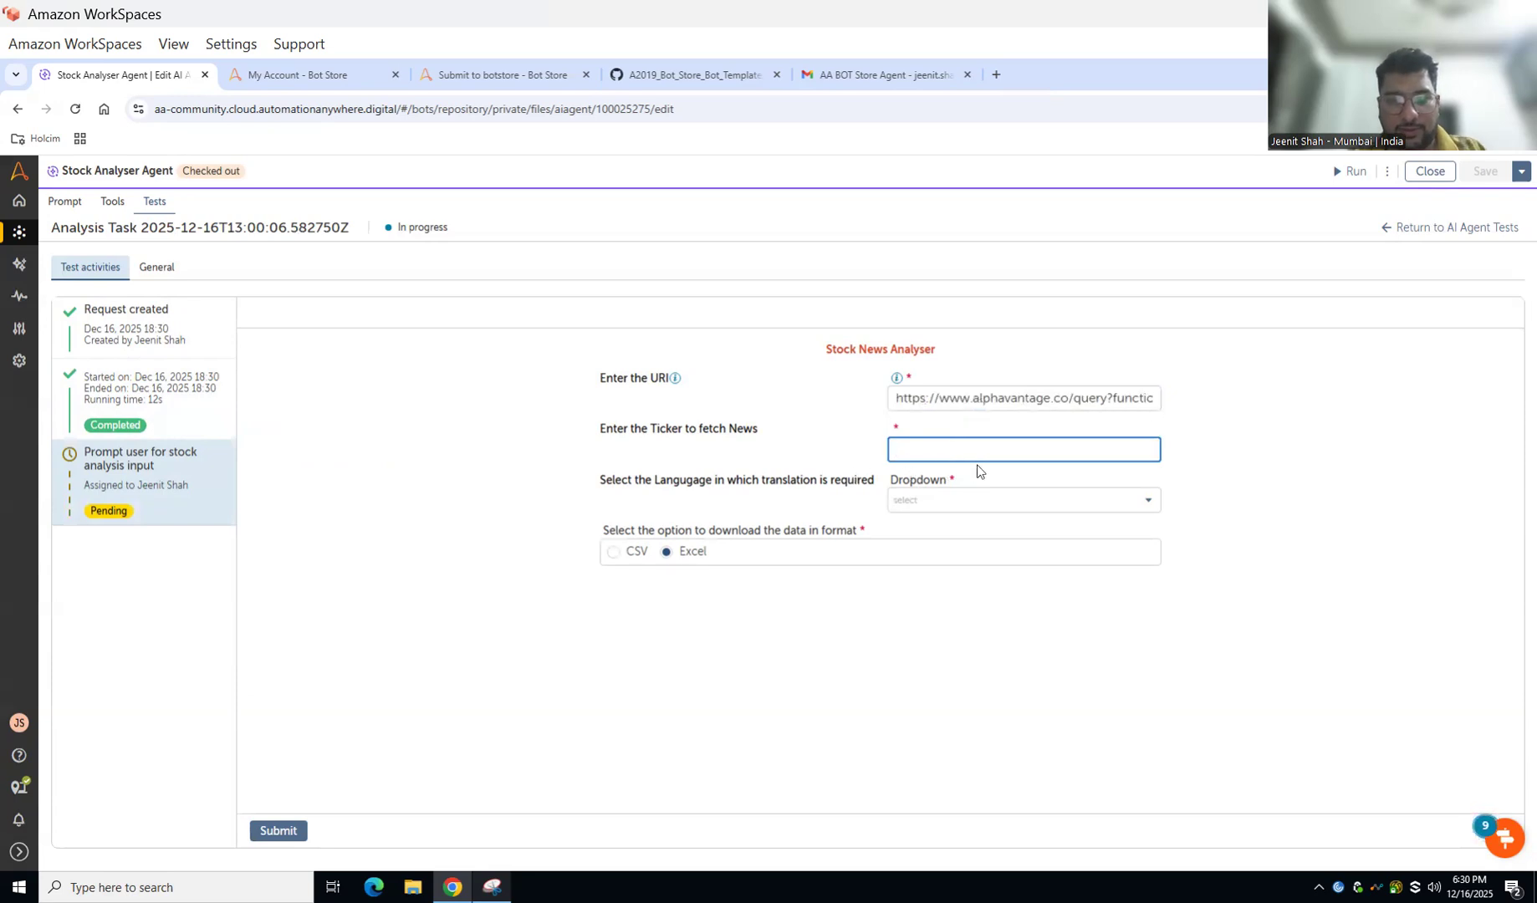
{"action": "type", "text": "HDB"}
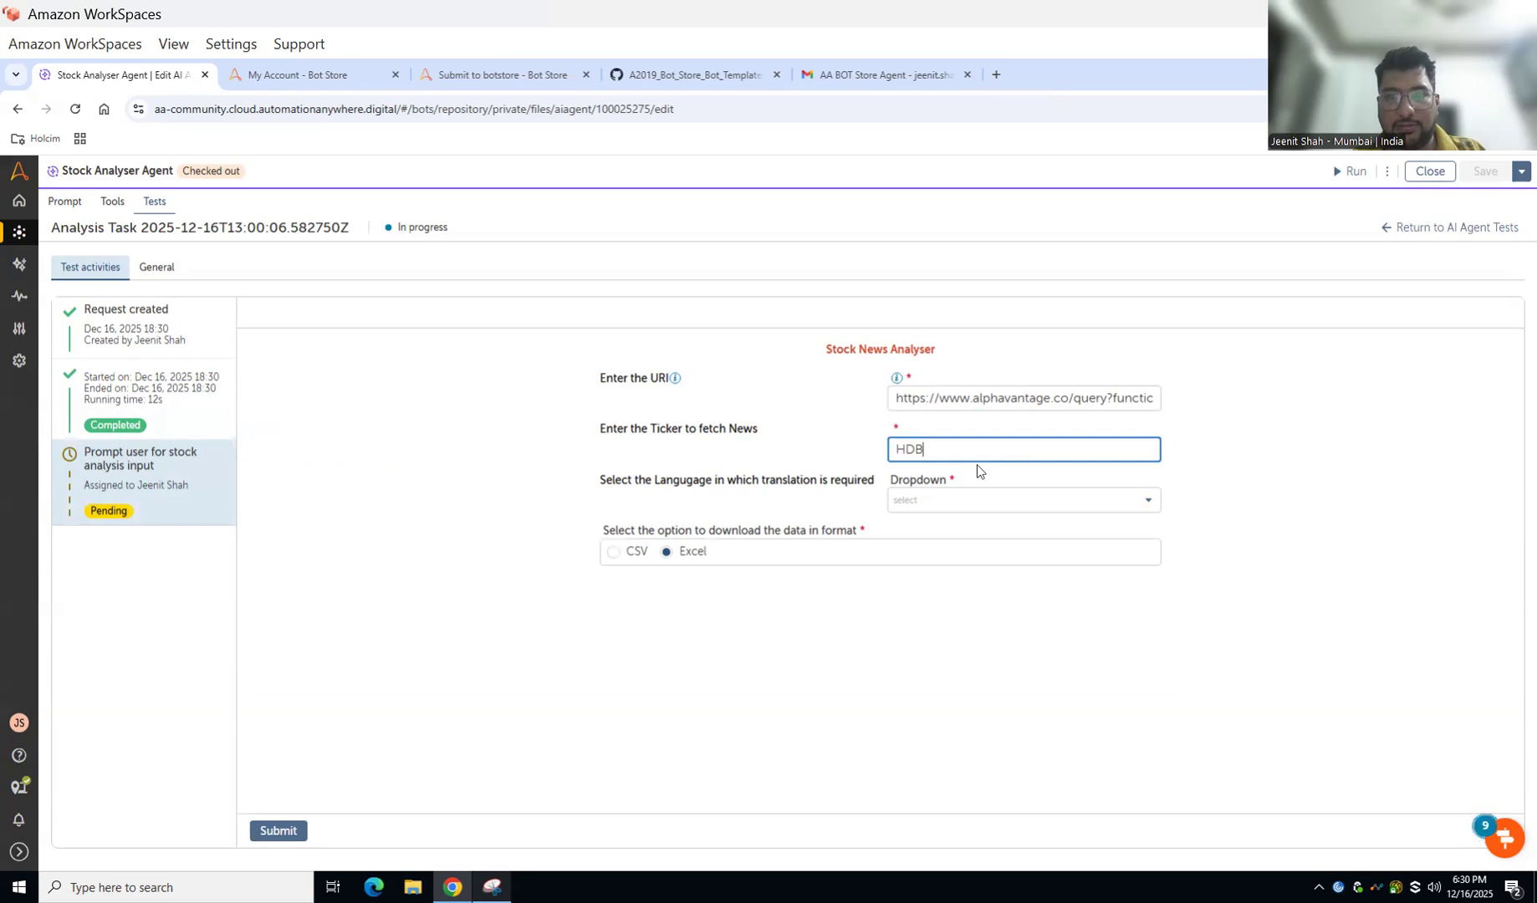
{"action": "key", "text": "ctrl+a"}
{"action": "type", "text": "AAPL"}
{"action": "left_click", "coordinate": [935, 503]}
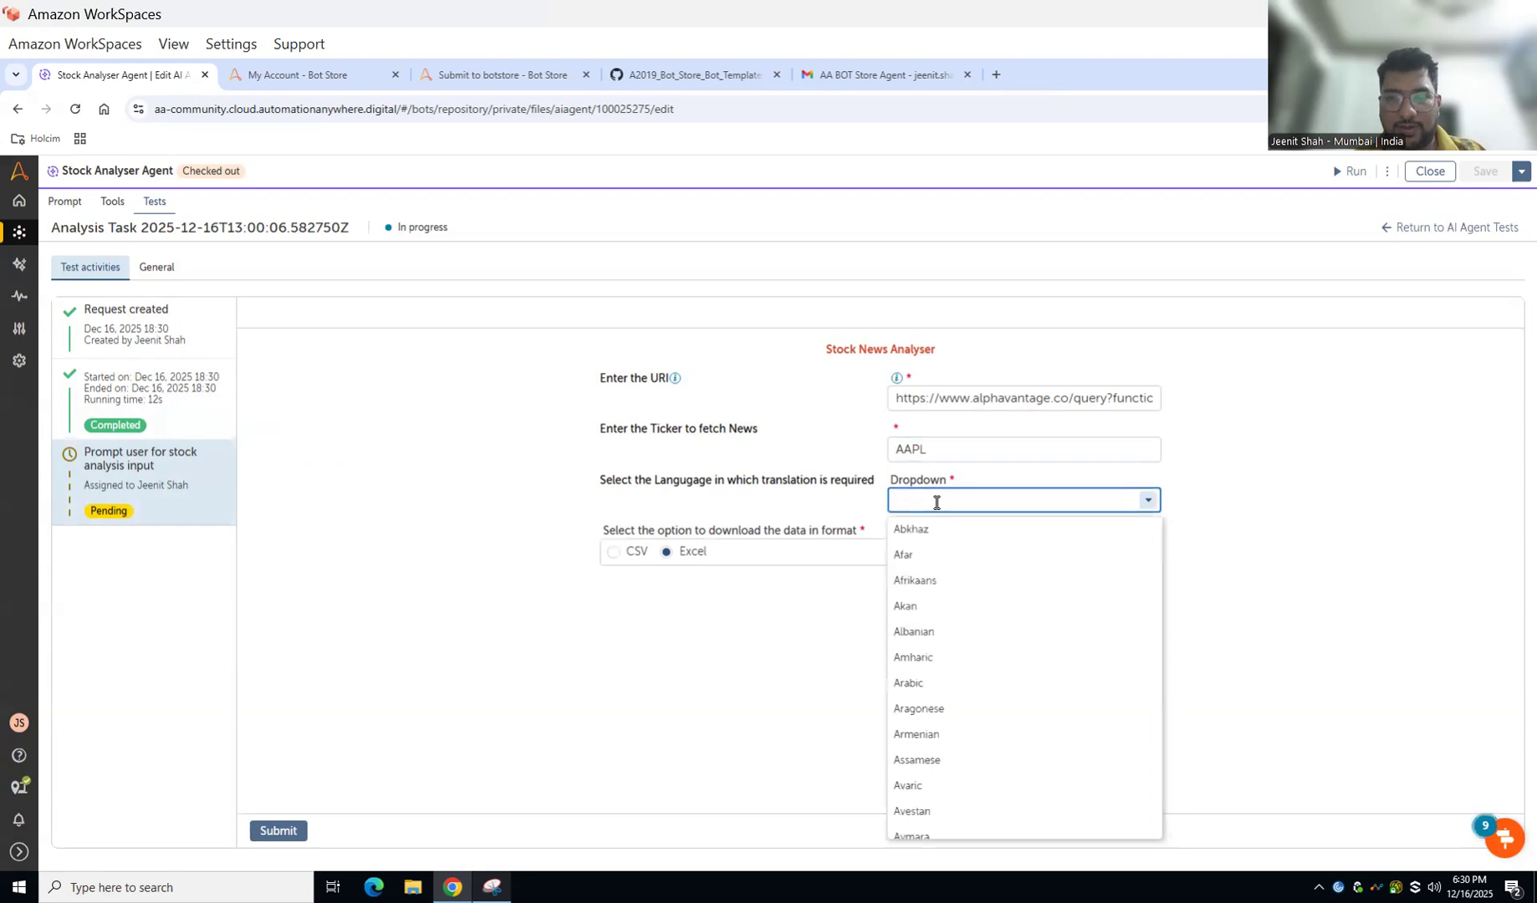
{"action": "left_click", "coordinate": [911, 687]}
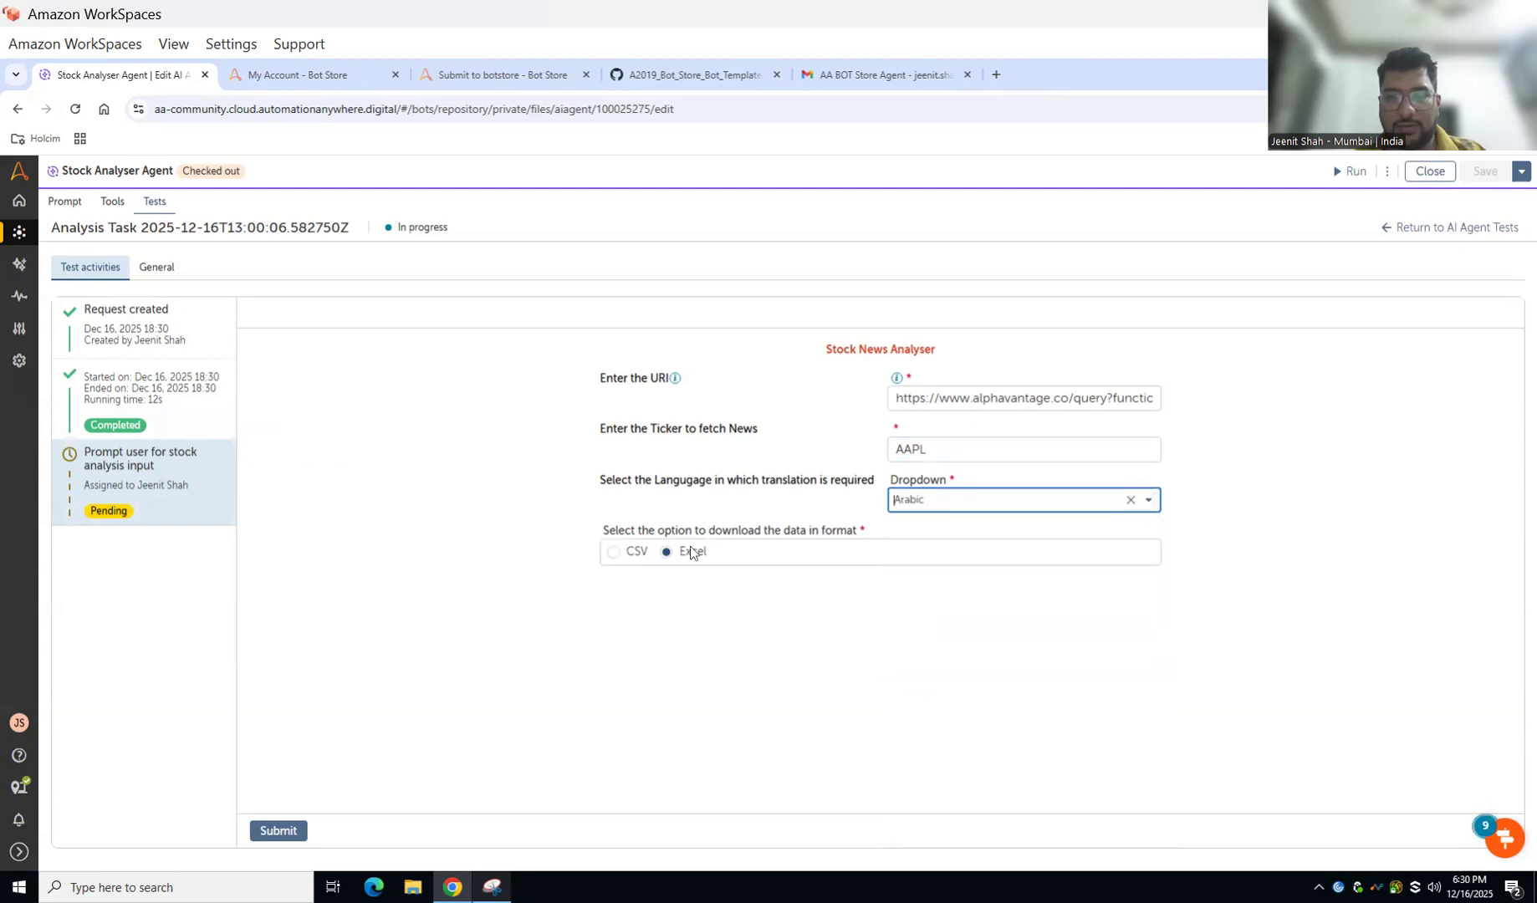
{"action": "left_click", "coordinate": [286, 831]}
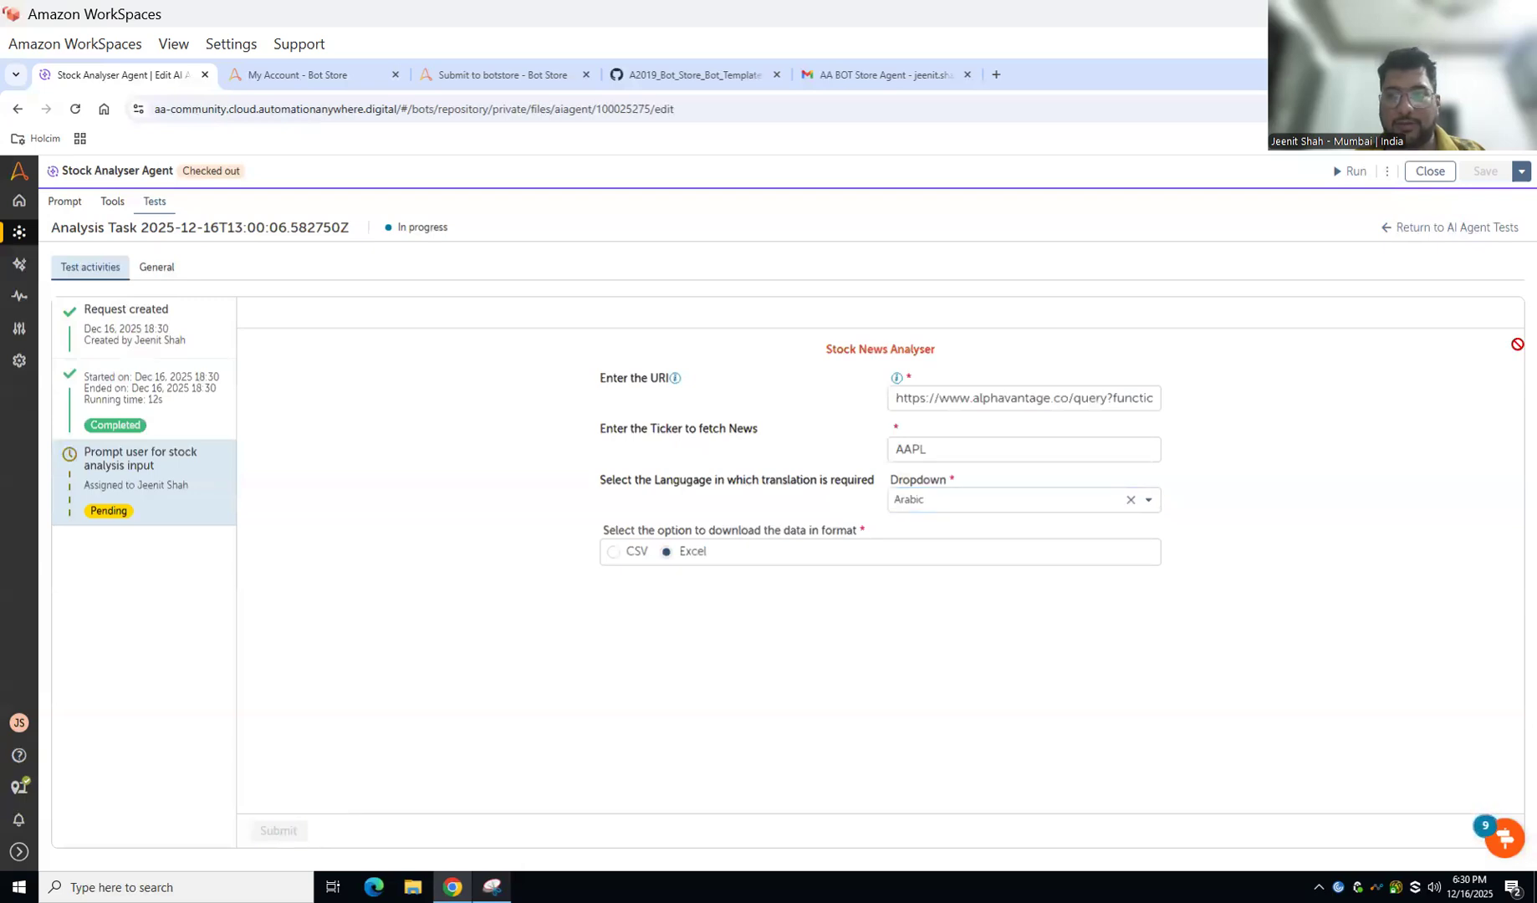
- Review the submitted form and the output variables of the two completed agent activities that follow it
{"action": "left_click", "coordinate": [207, 473]}
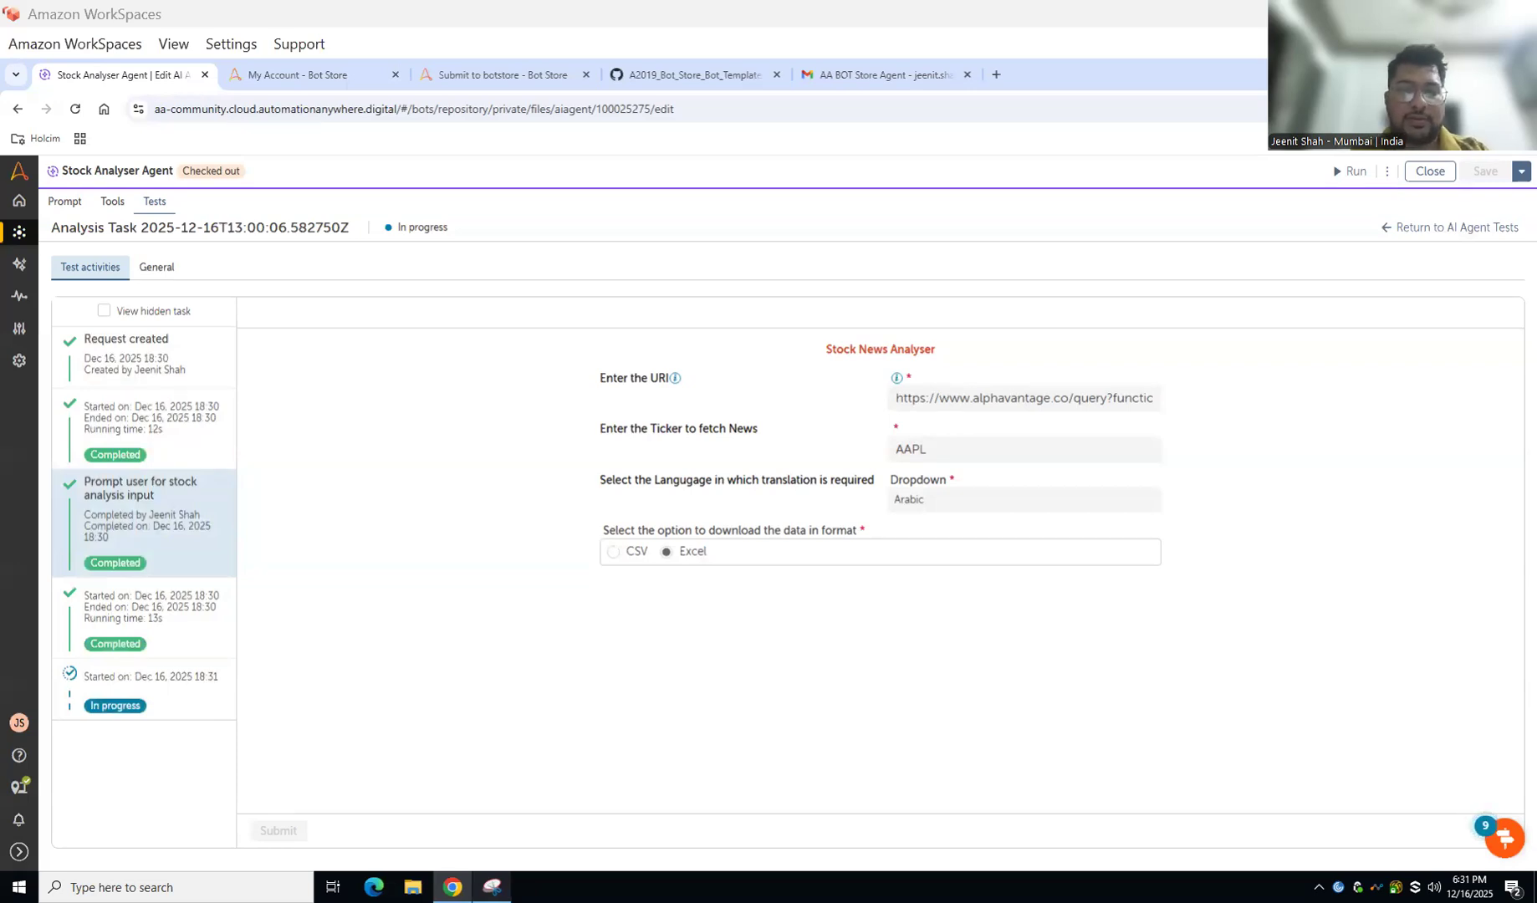
{"action": "left_click", "coordinate": [178, 618]}
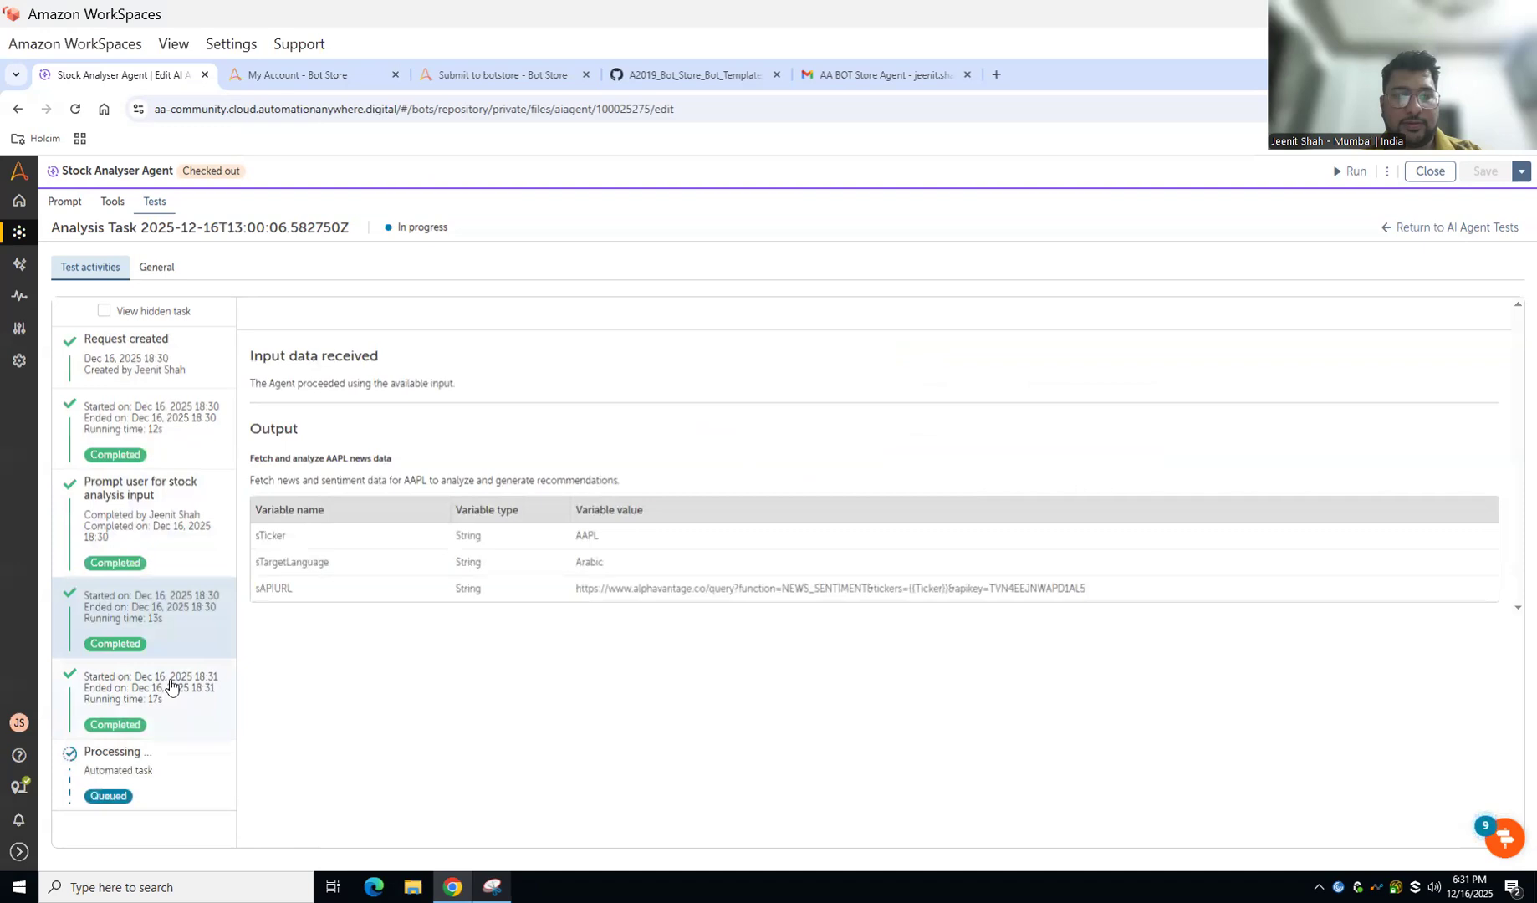
{"action": "left_click", "coordinate": [170, 679]}
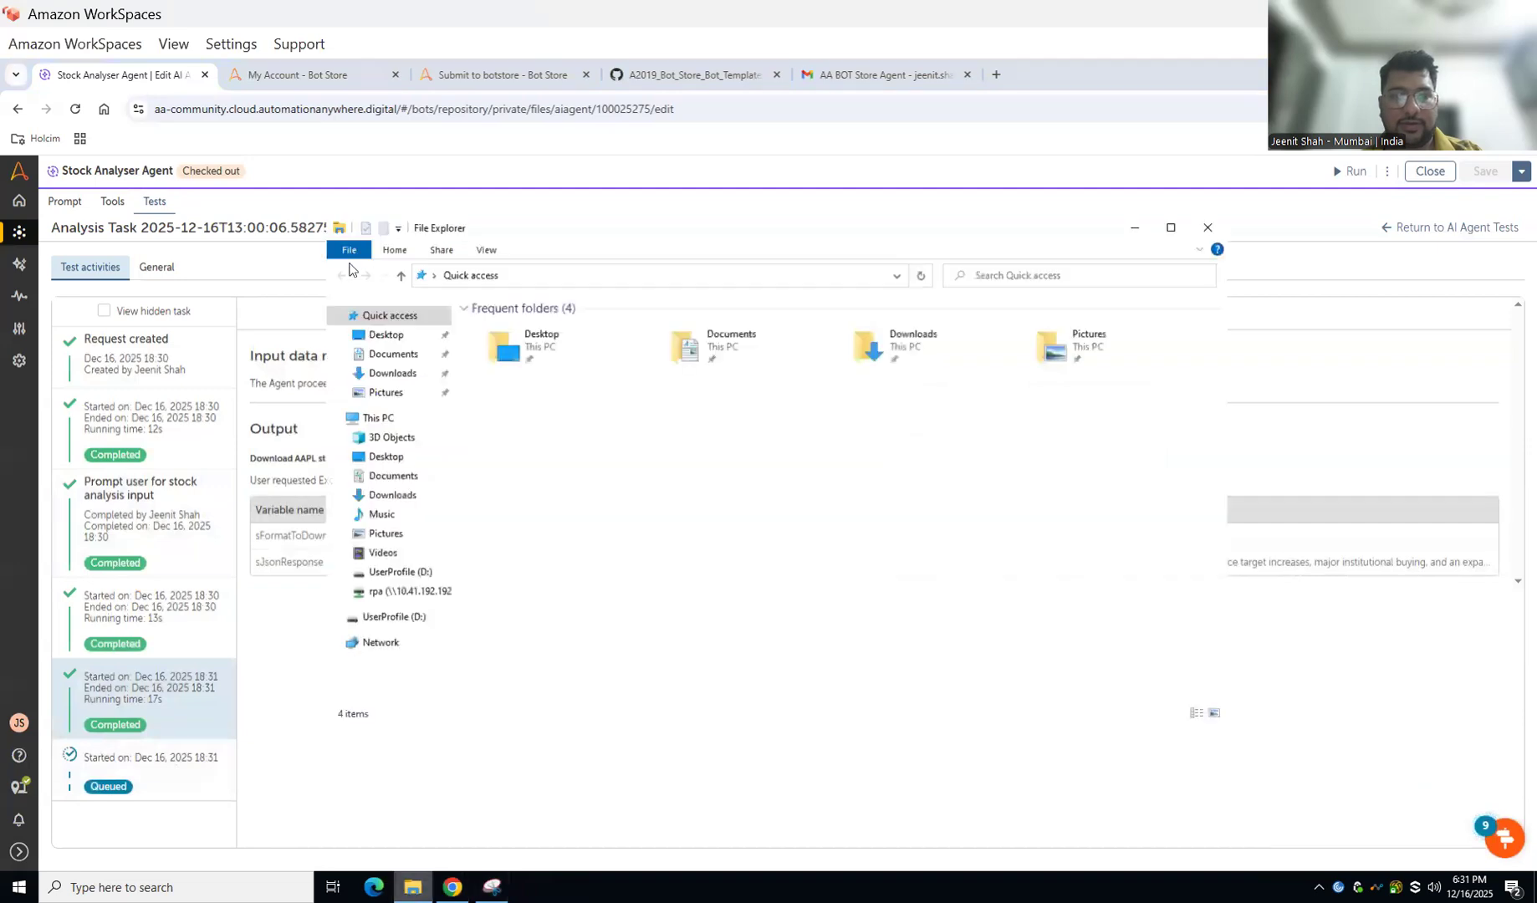
- Open the StockAnalysis Excel workbook from the user's profile folder under Users on the UserProfile (D:) drive
{"action": "left_click", "coordinate": [392, 495]}
{"action": "left_click", "coordinate": [401, 620]}
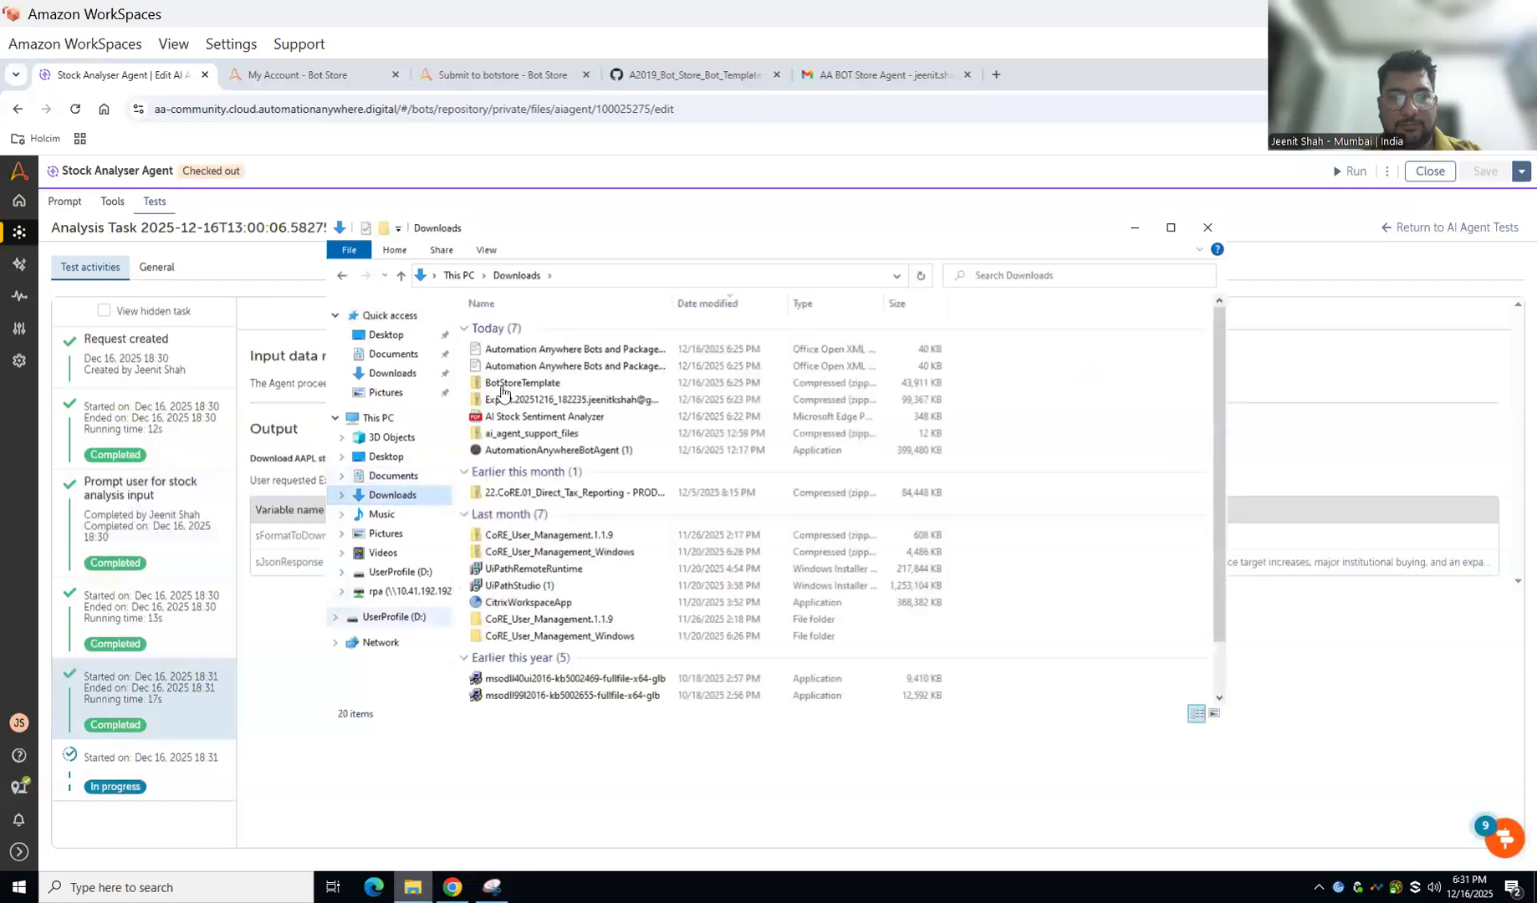
{"action": "double_click", "coordinate": [490, 344]}
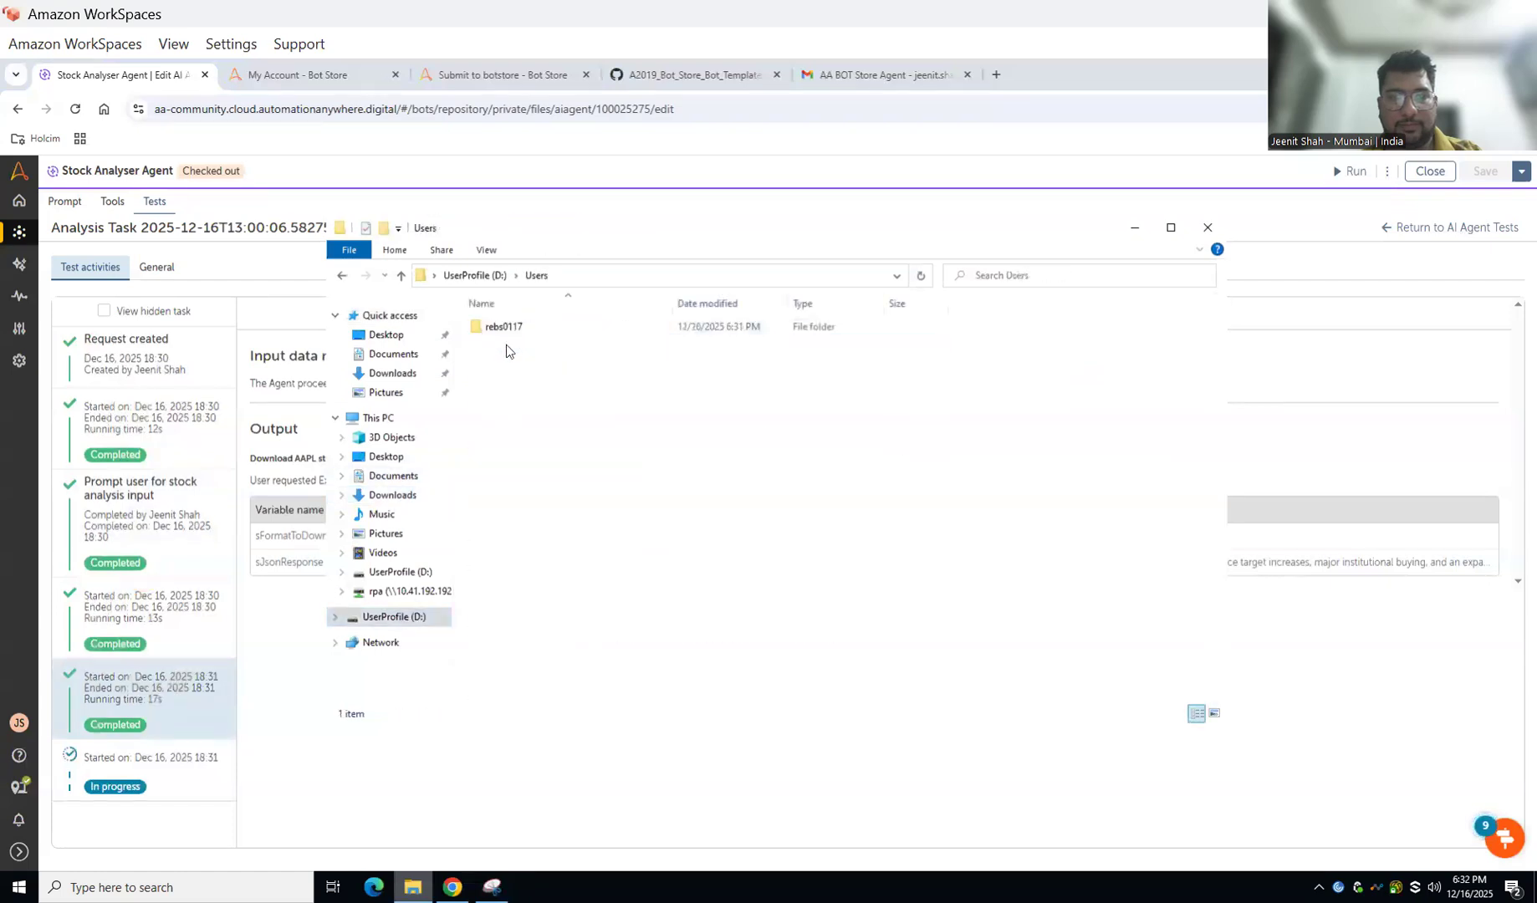
{"action": "double_click", "coordinate": [514, 328]}
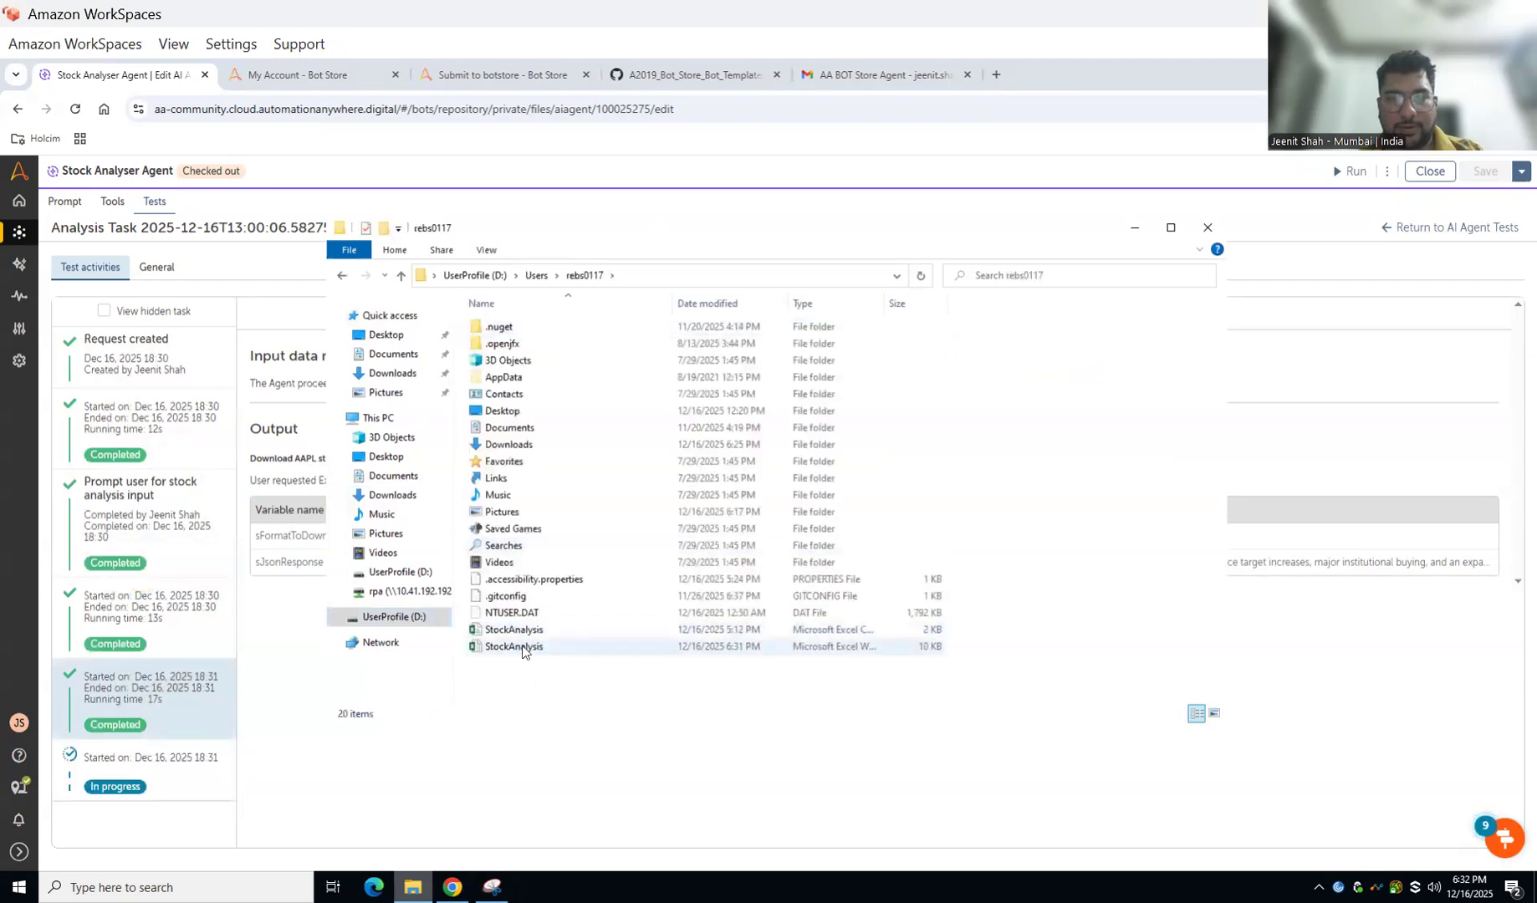
{"action": "double_click", "coordinate": [525, 647]}
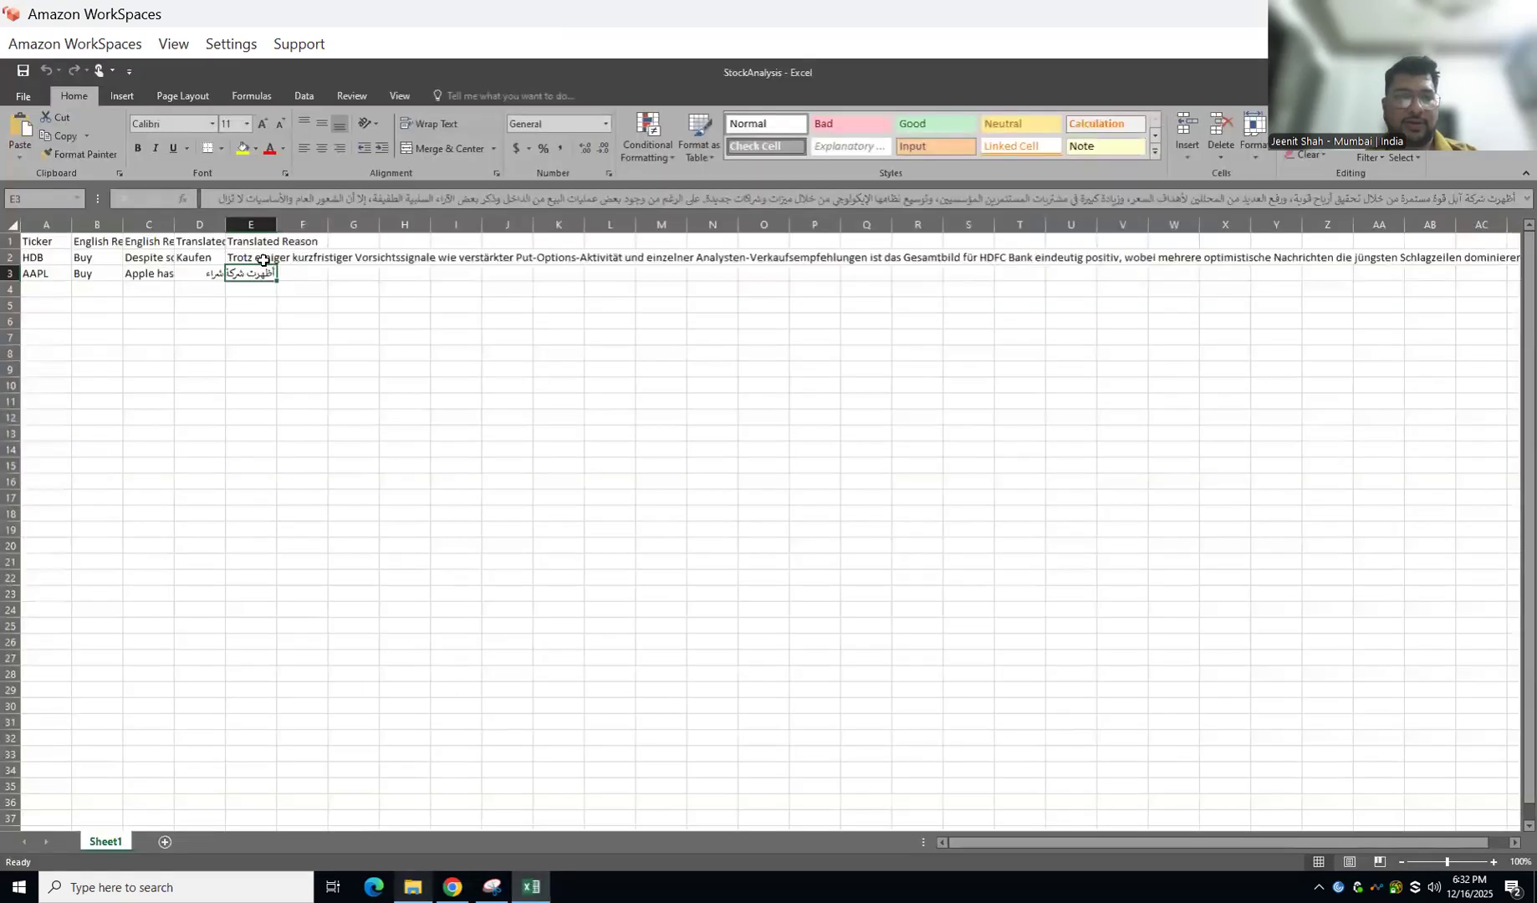
- Try to fit the English Reason column's width to its contents and undo the change
{"action": "left_click", "coordinate": [262, 259]}
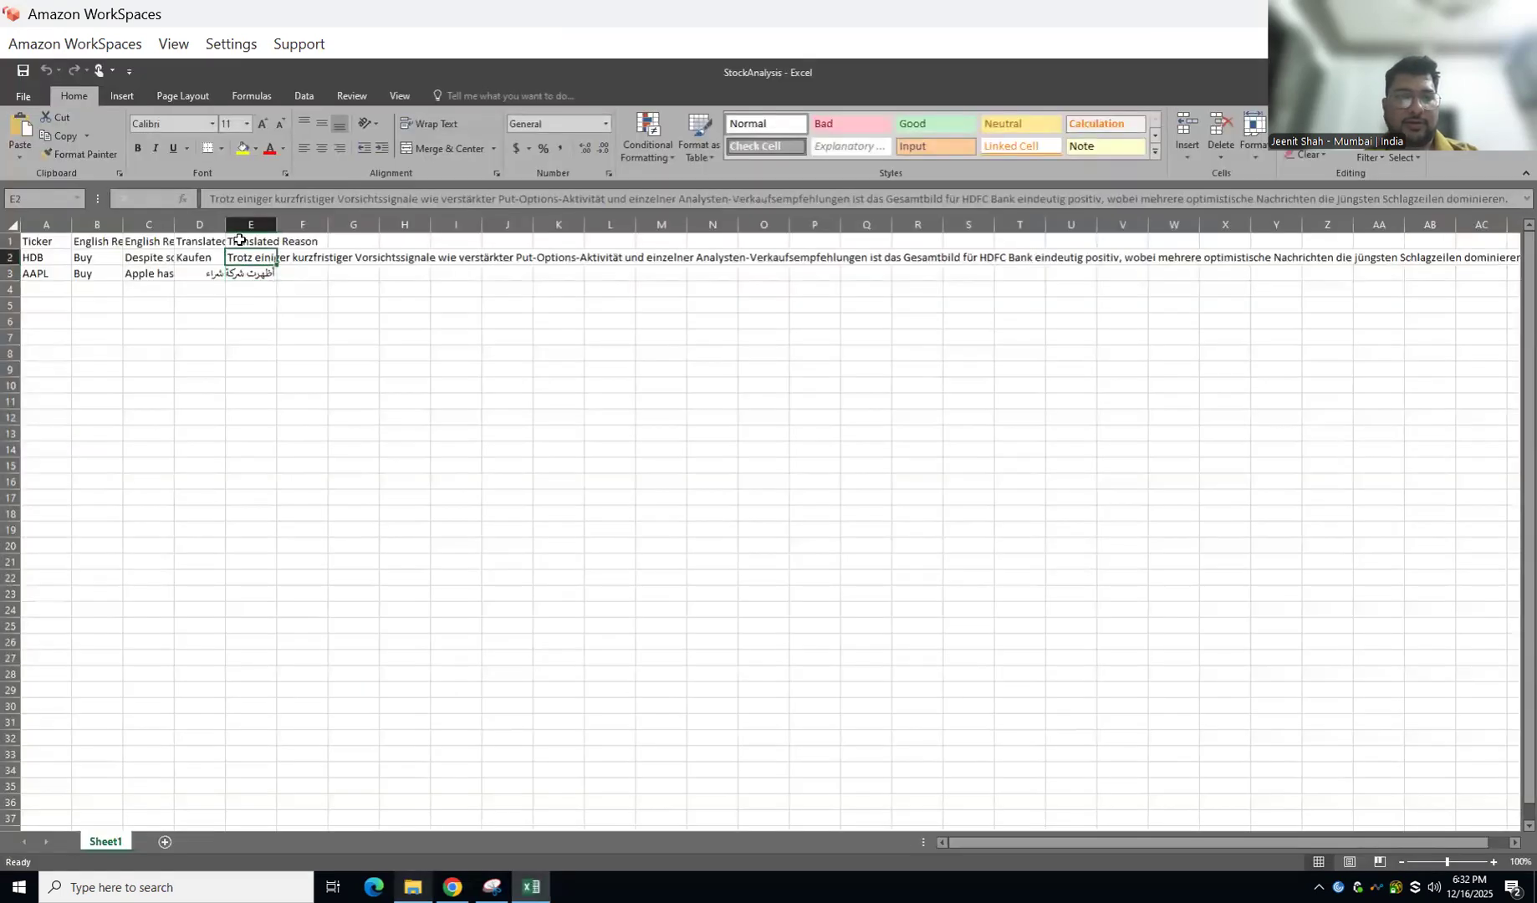
{"action": "double_click", "coordinate": [172, 224]}
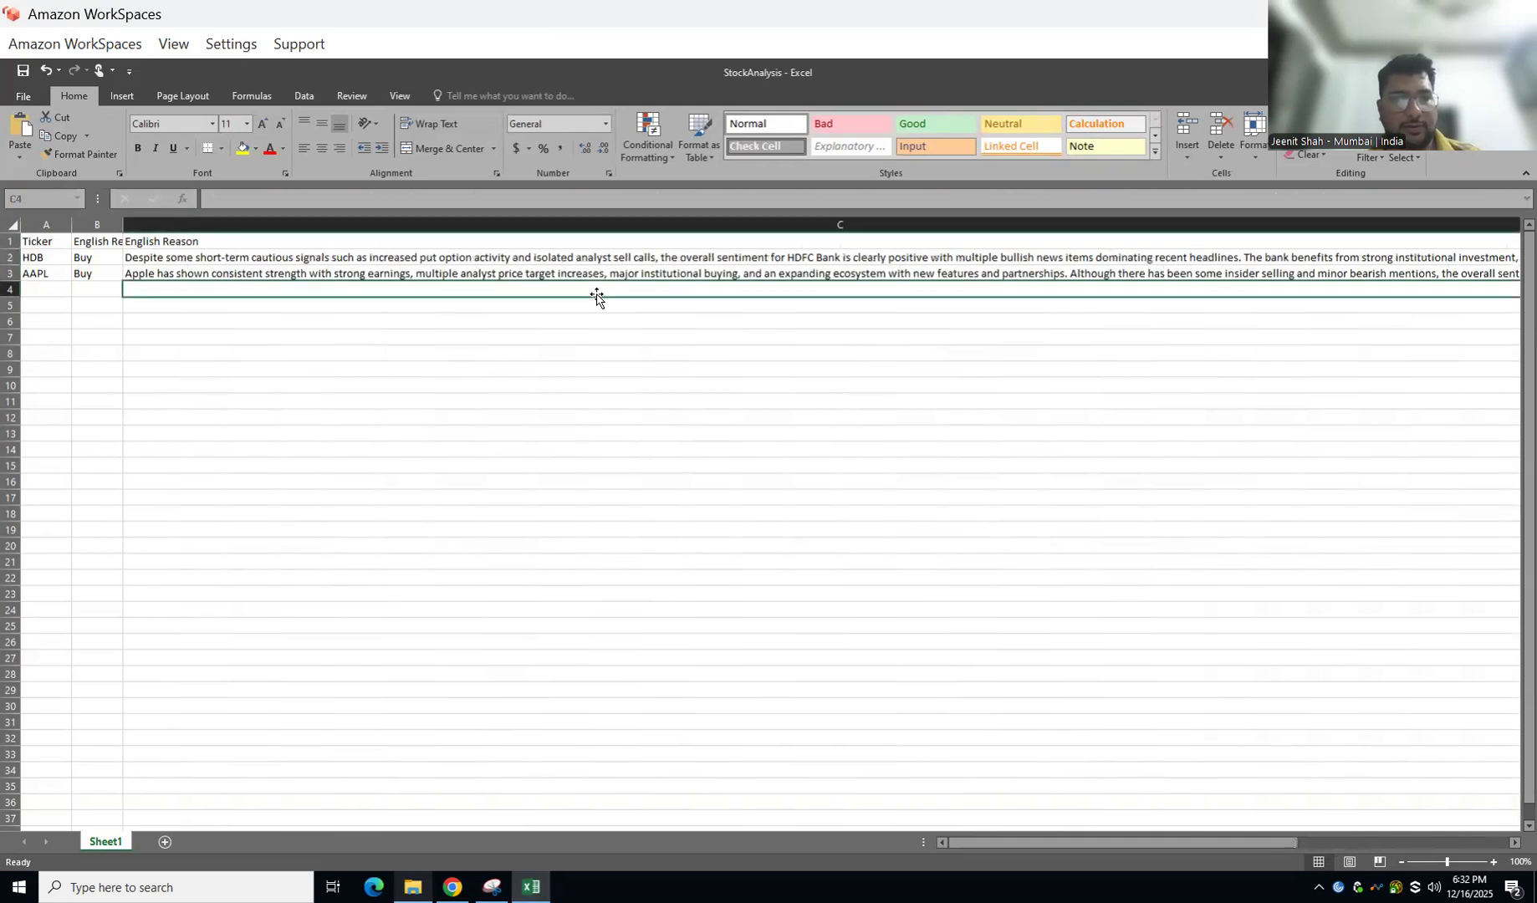
{"action": "key", "text": "ctrl+z"}
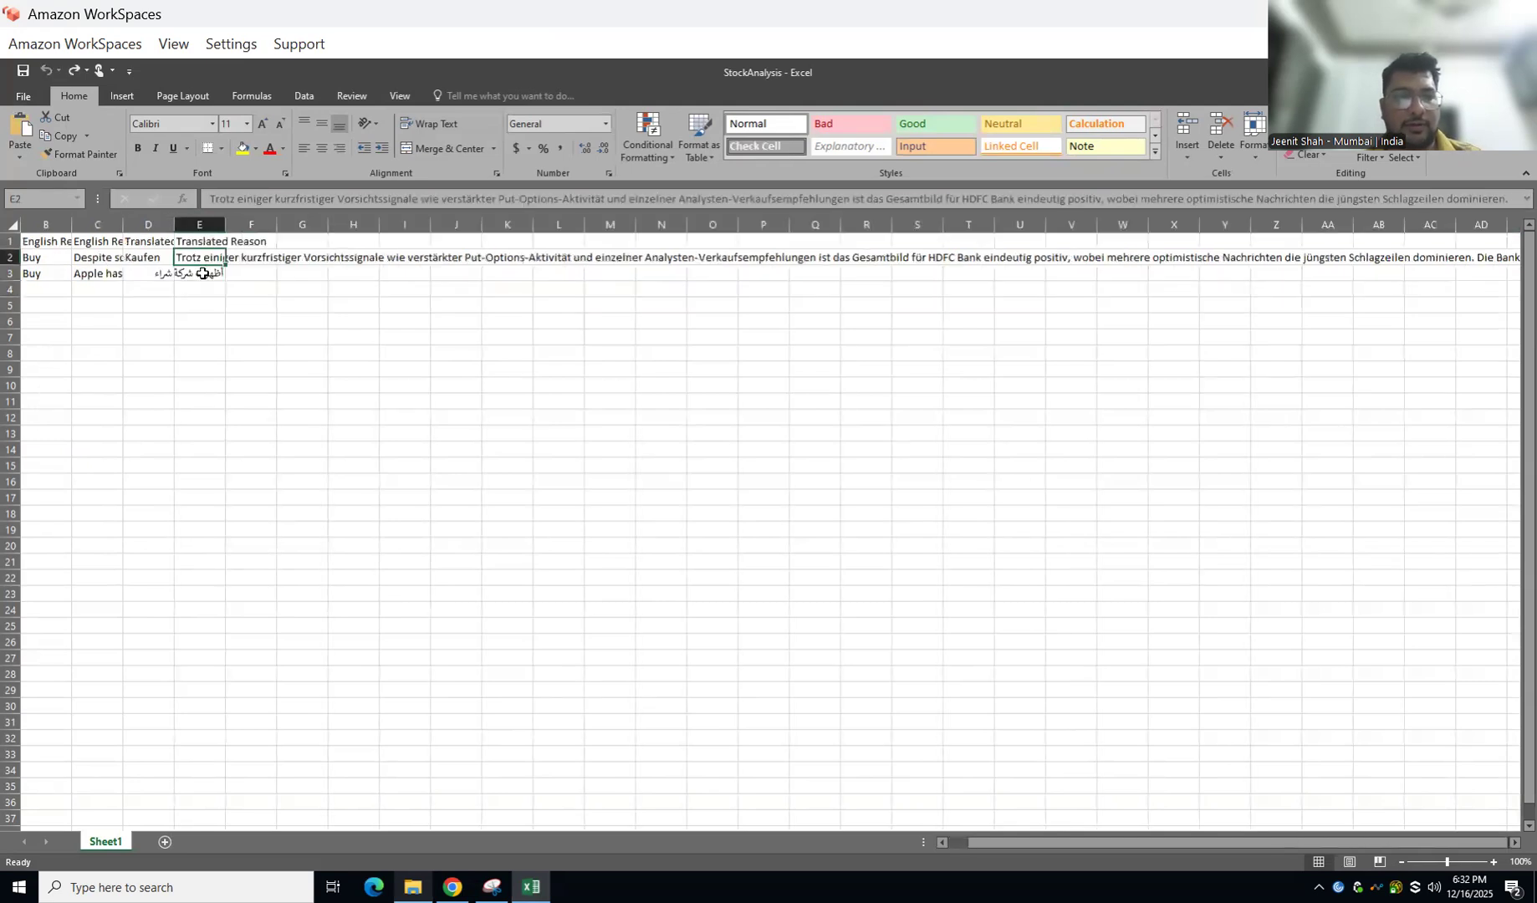
- Examine the AAPL row's ticker, English reason, translated recommendation and translated reason against their column headers
{"action": "left_click", "coordinate": [202, 273]}
{"action": "key", "text": "Left"}
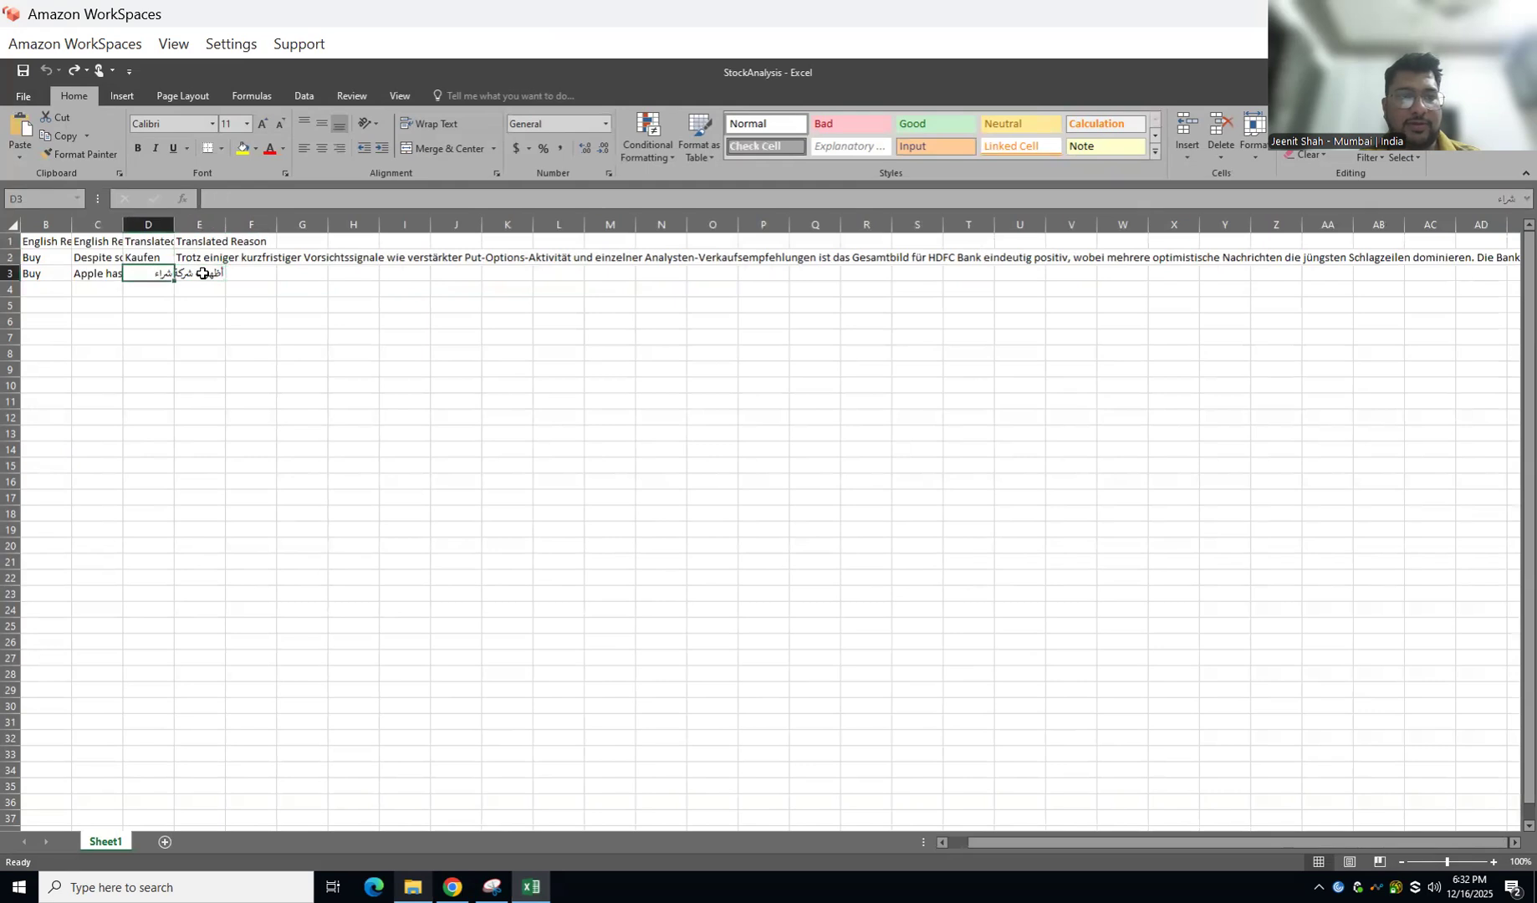
{"action": "key", "text": "Left"}
{"action": "key", "text": "Left"}
{"action": "key", "text": "Left"}
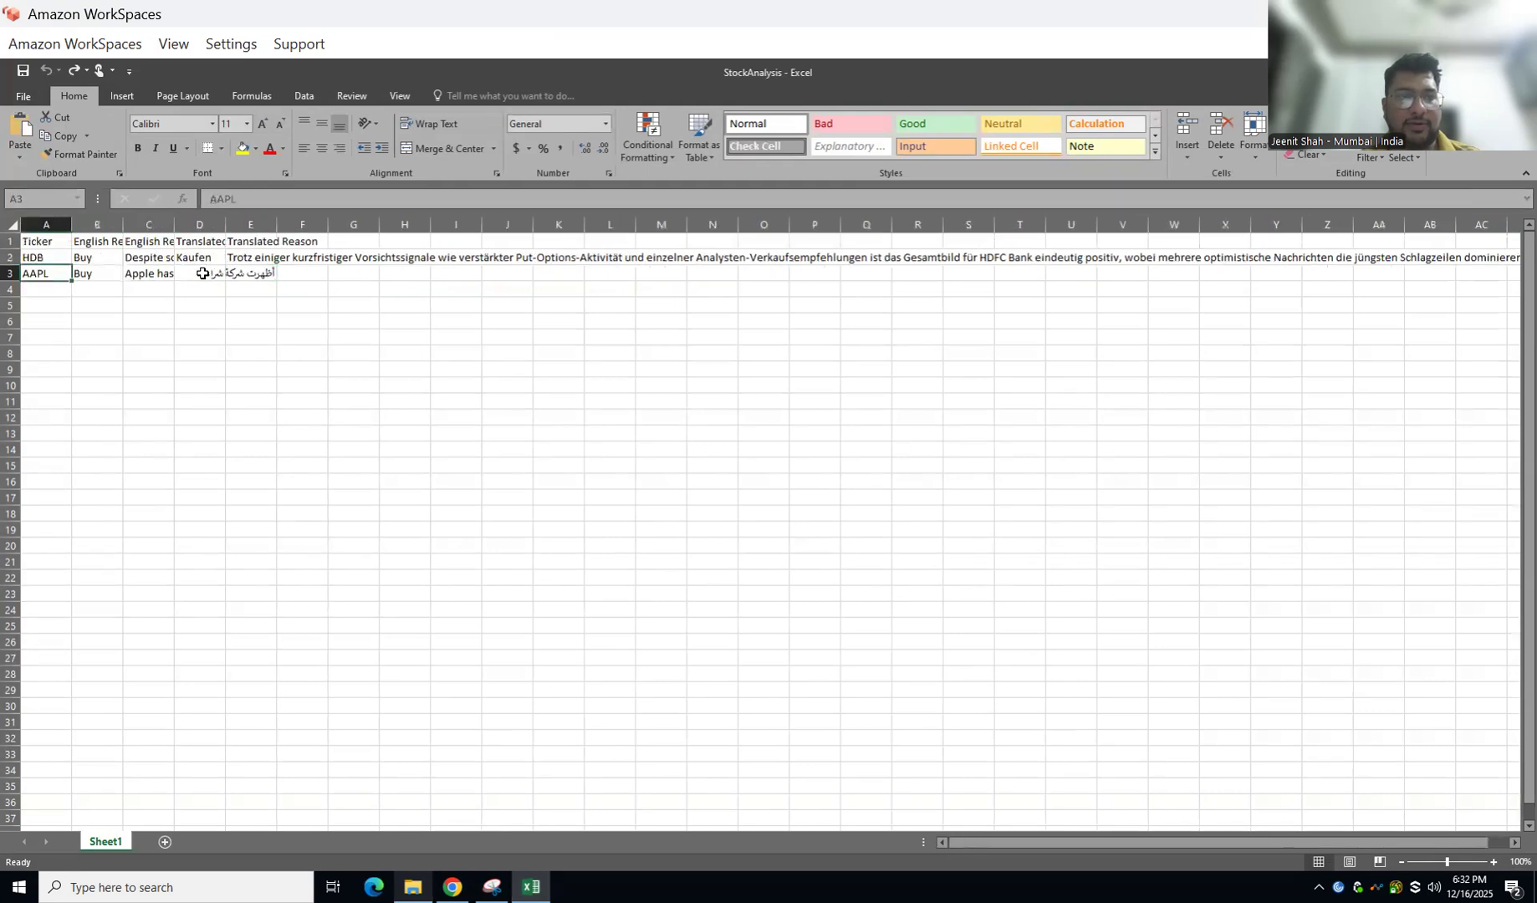
{"action": "key", "text": "Right"}
{"action": "key", "text": "Right"}
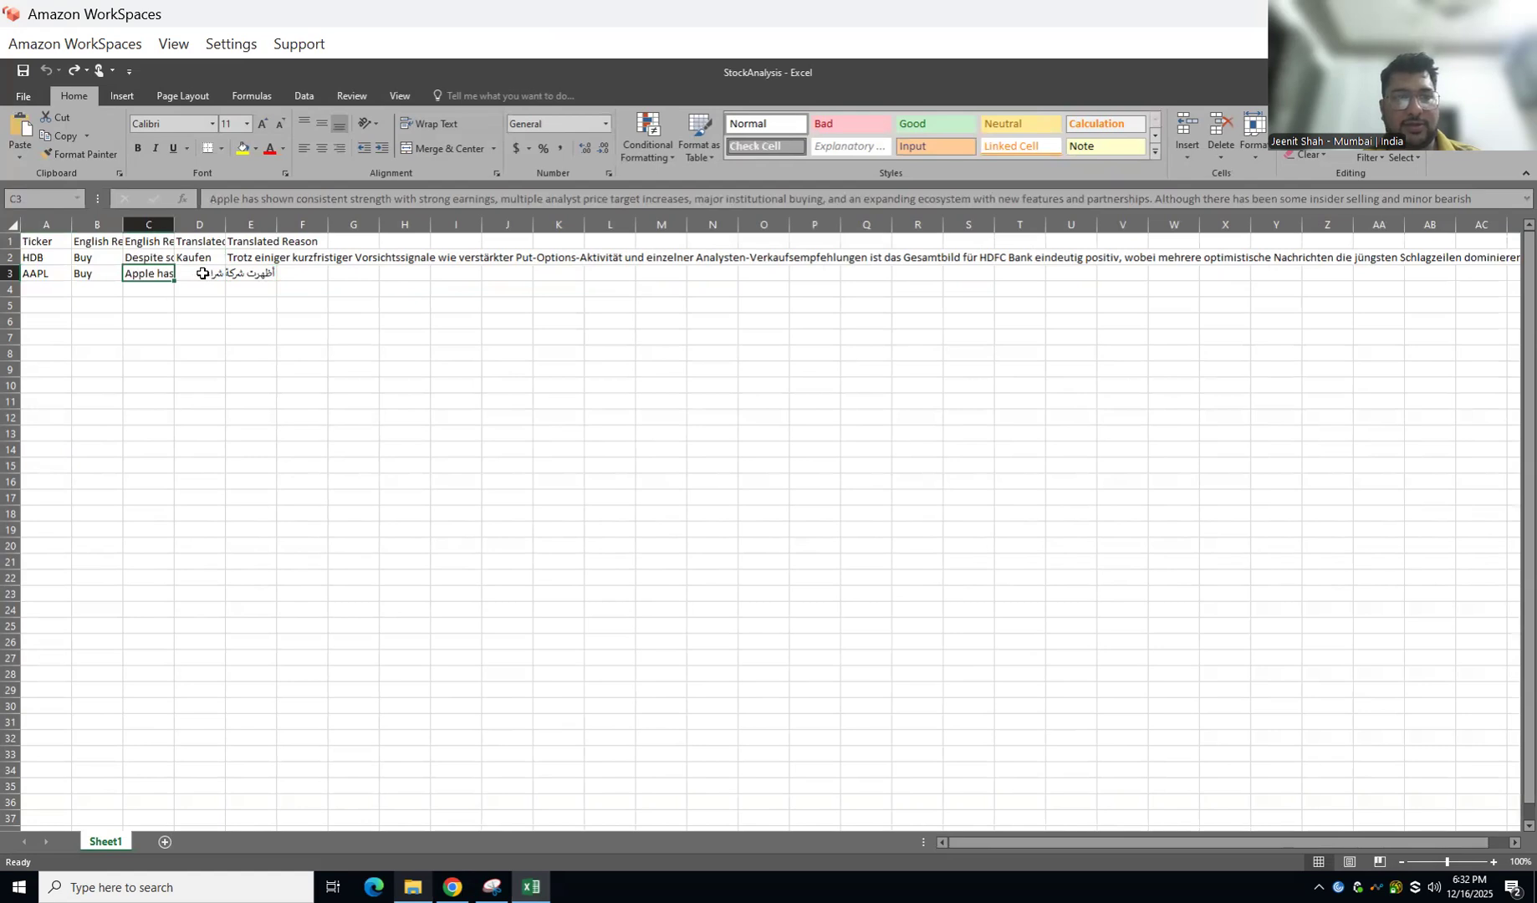
{"action": "key", "text": "Right"}
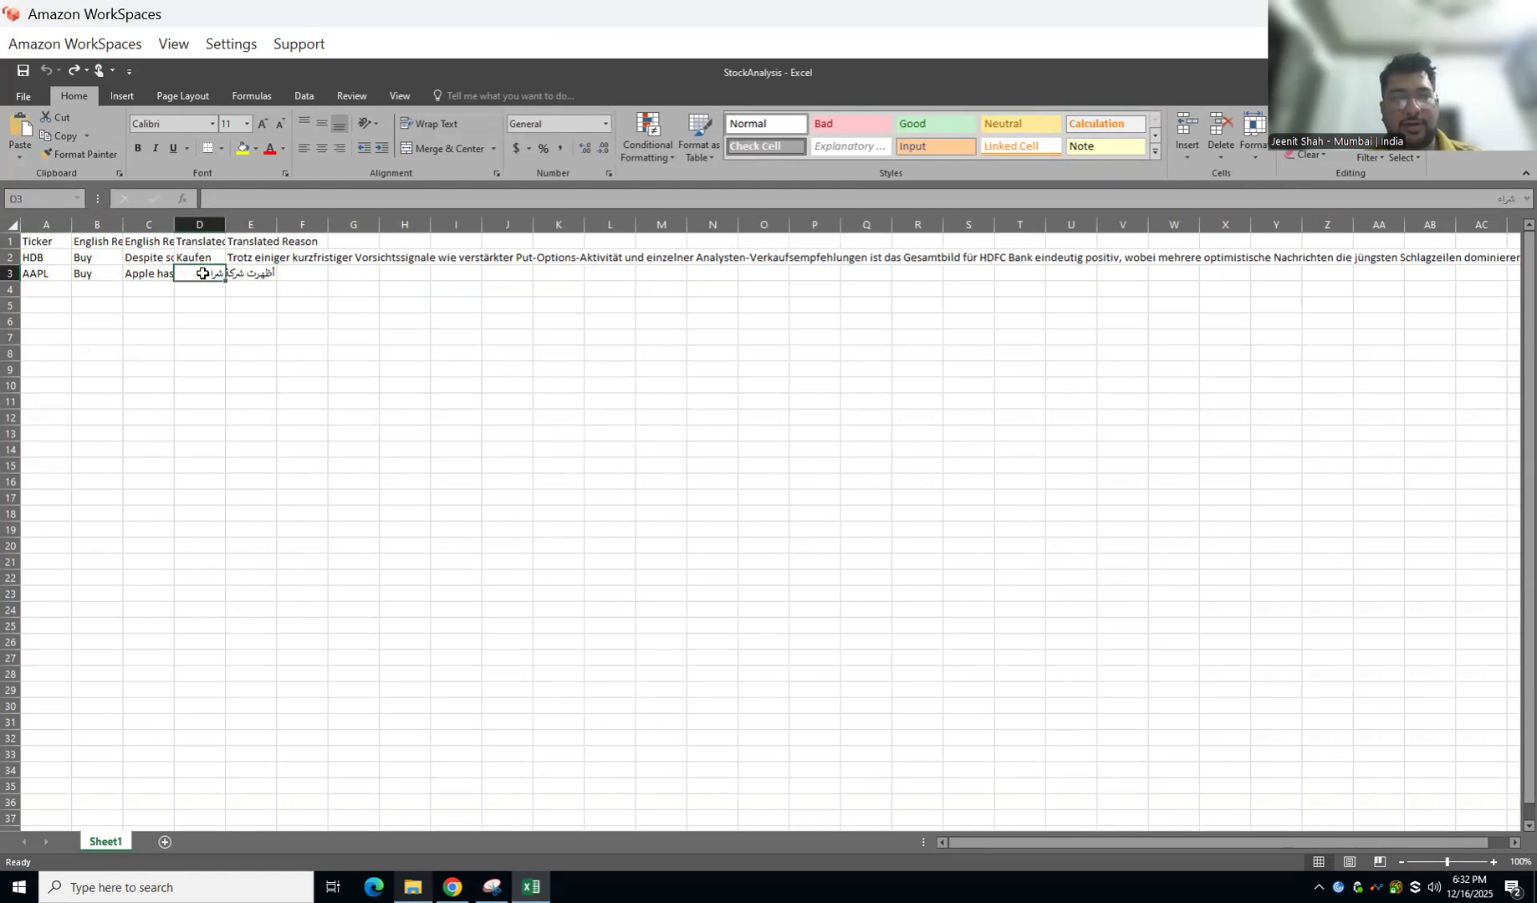
{"action": "key", "text": "Up"}
{"action": "key", "text": "Up"}
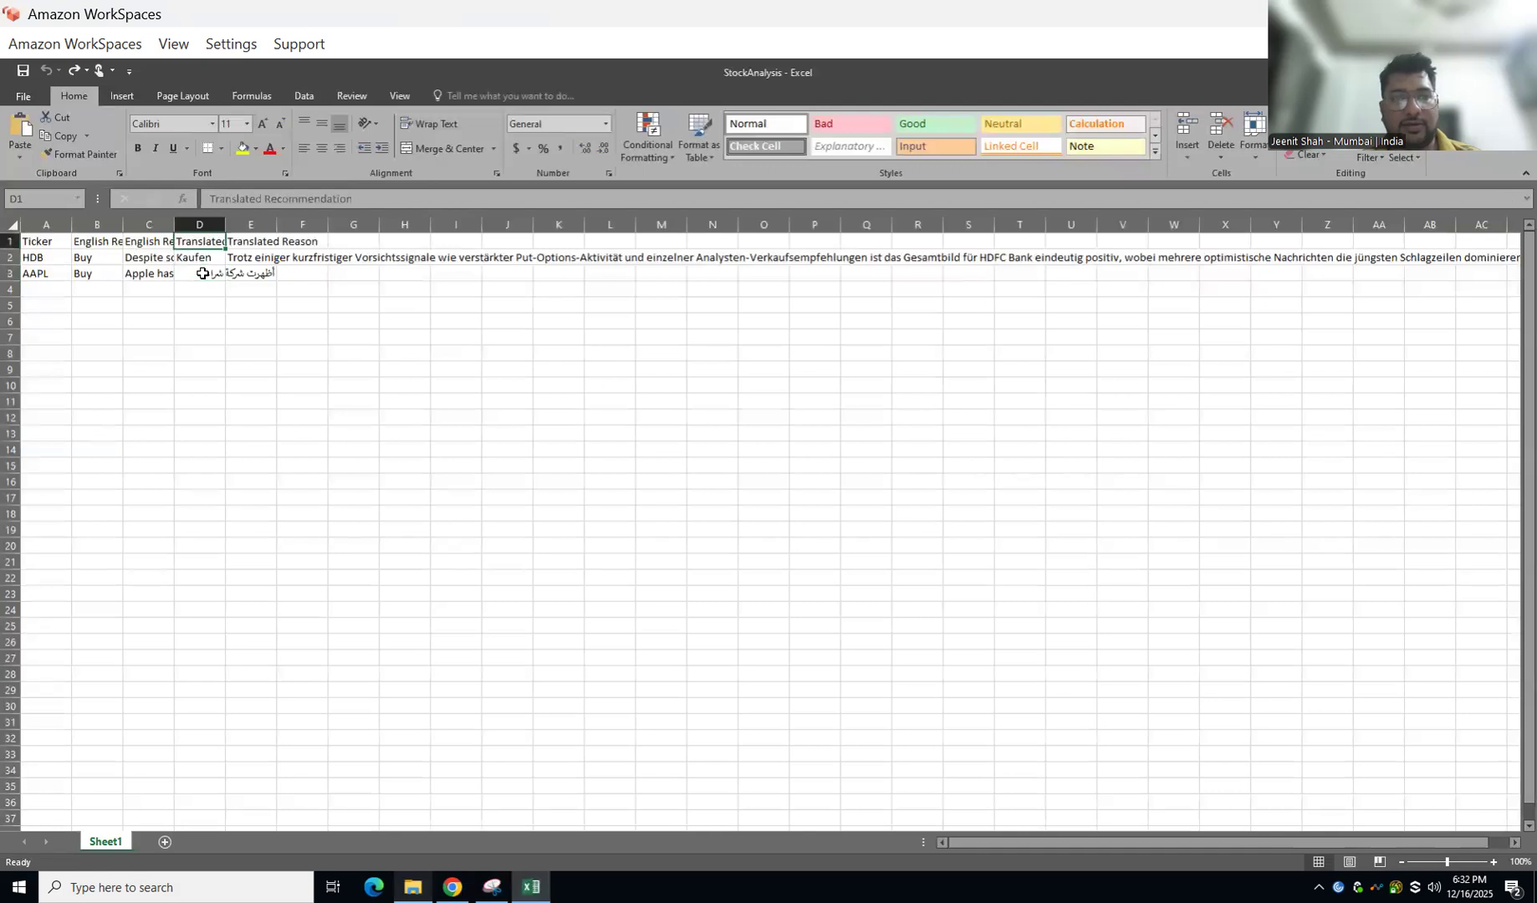
{"action": "key", "text": "Right"}
{"action": "key", "text": "Down"}
{"action": "key", "text": "Down"}
{"action": "key", "text": "Down"}
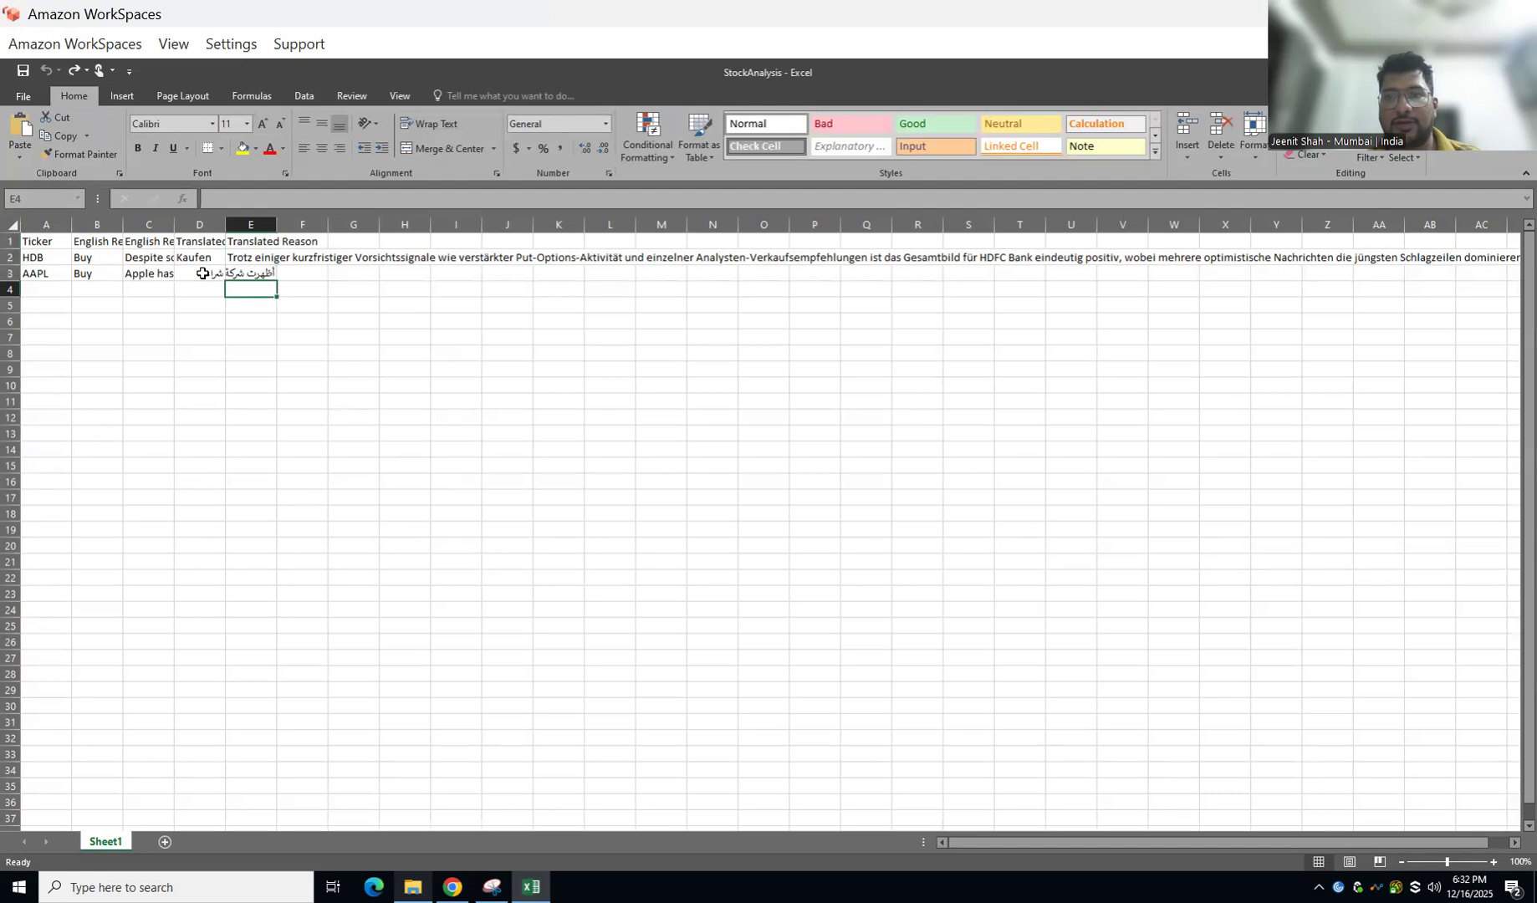
- Switch back to the Stock Analyser Agent test in Chrome and view the final request-closed activity
{"action": "mouse_move", "coordinate": [451, 887]}
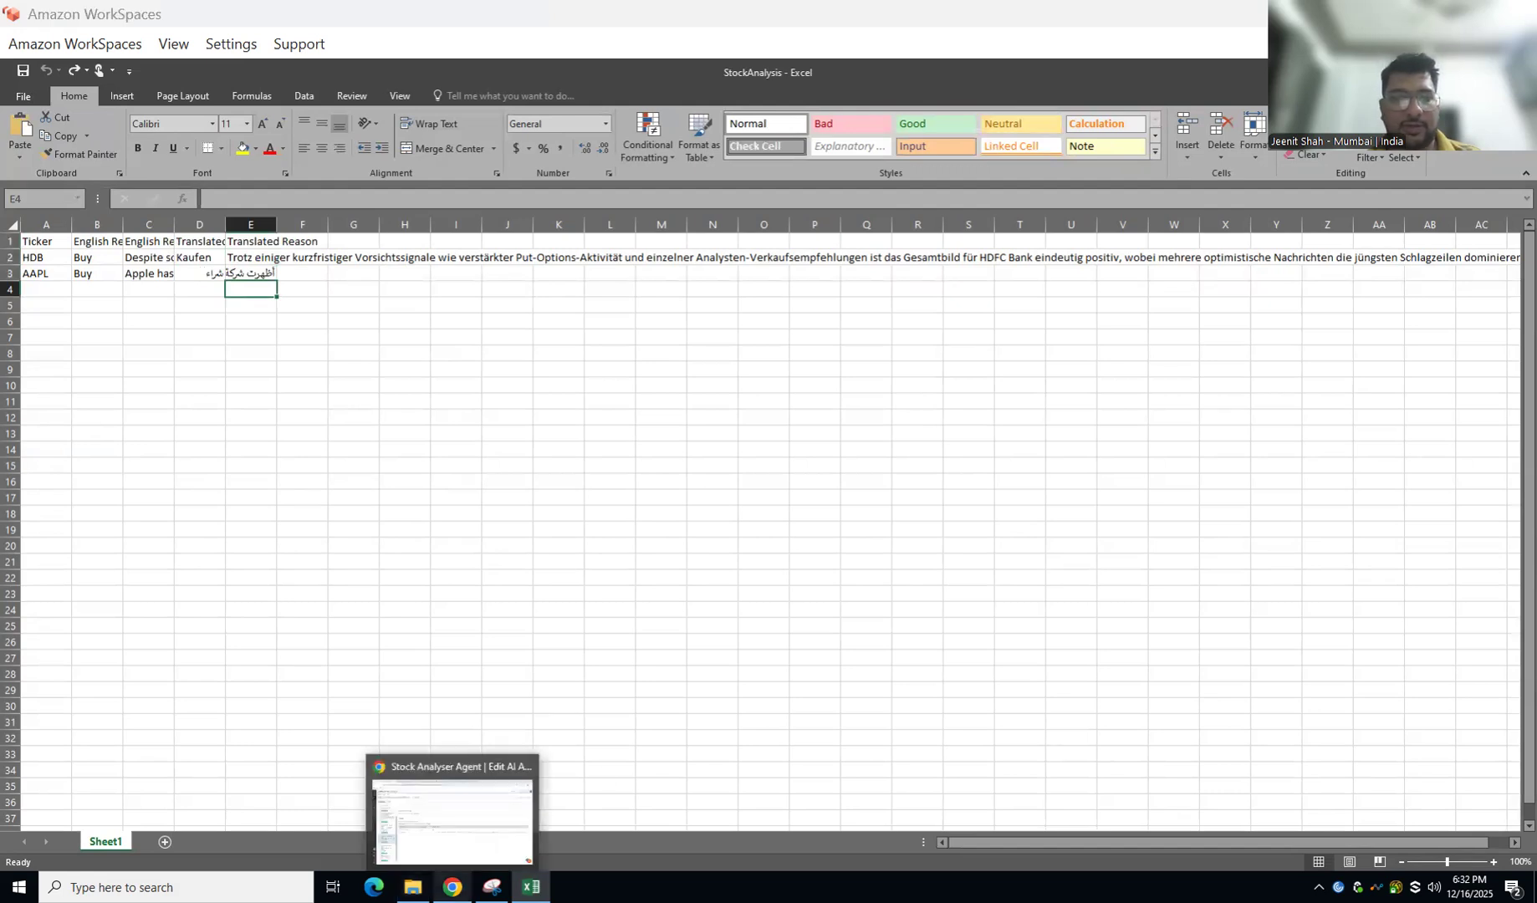
{"action": "left_click", "coordinate": [451, 817]}
{"action": "left_click", "coordinate": [134, 802]}
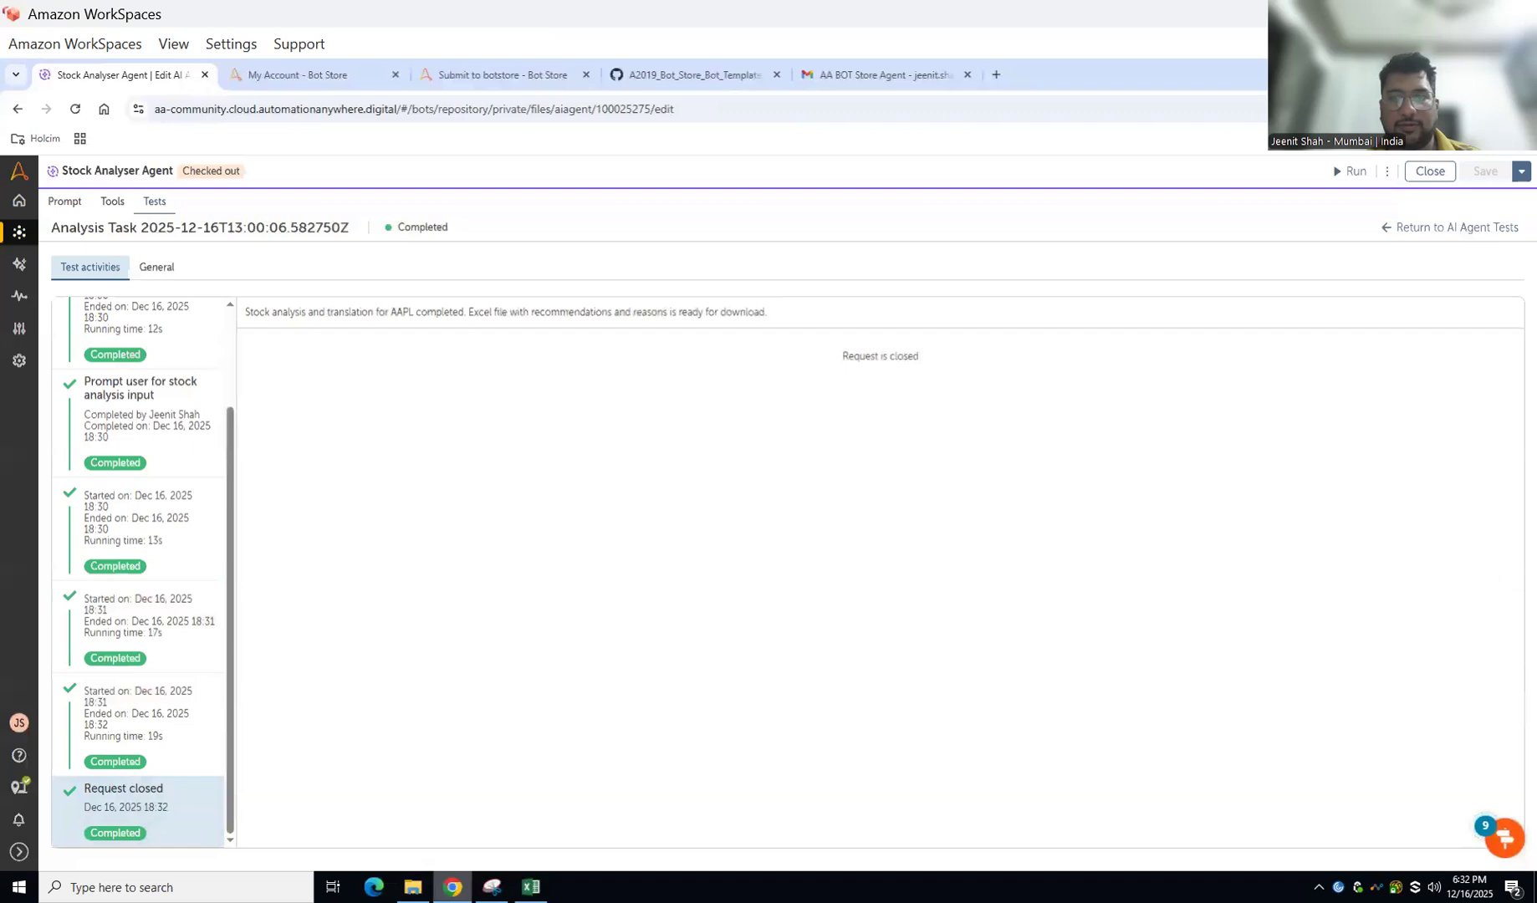